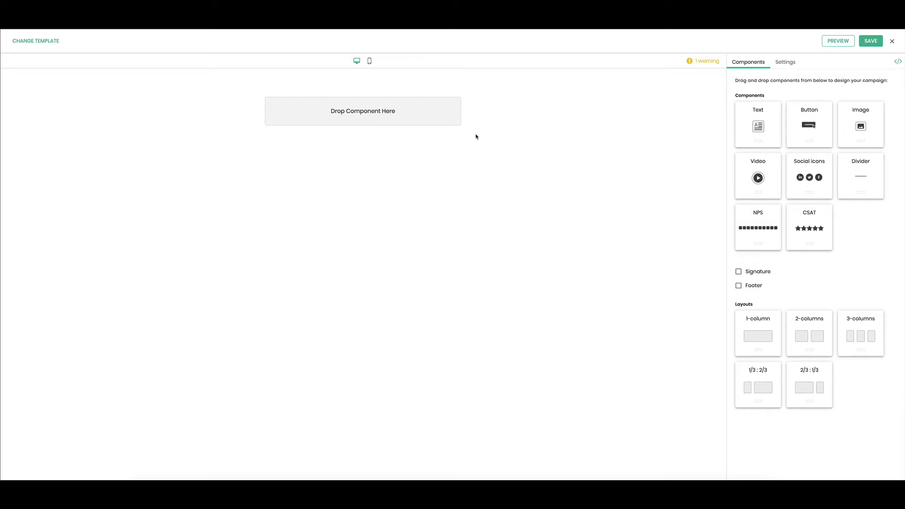
- Check the 600 px email body width and keep a custom #ffffff background overriding the global theme
left_click(788, 65)
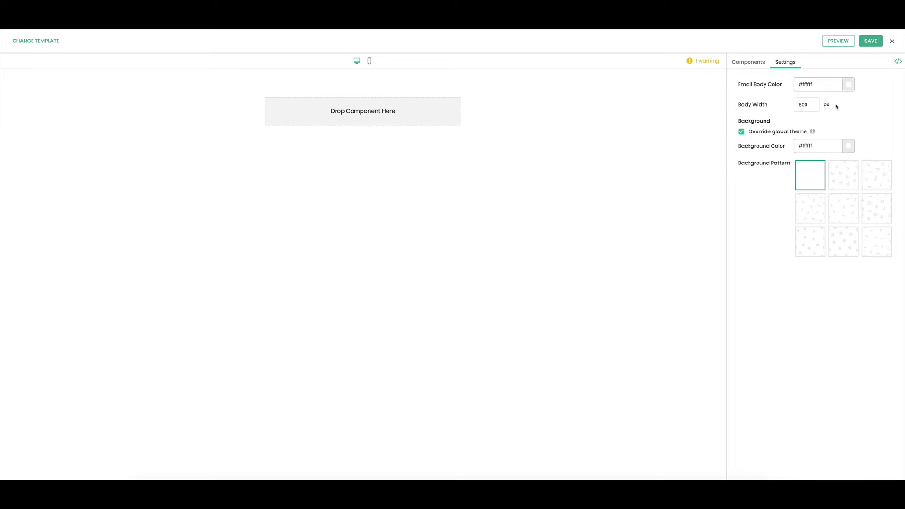
left_click(803, 105)
left_click(742, 132)
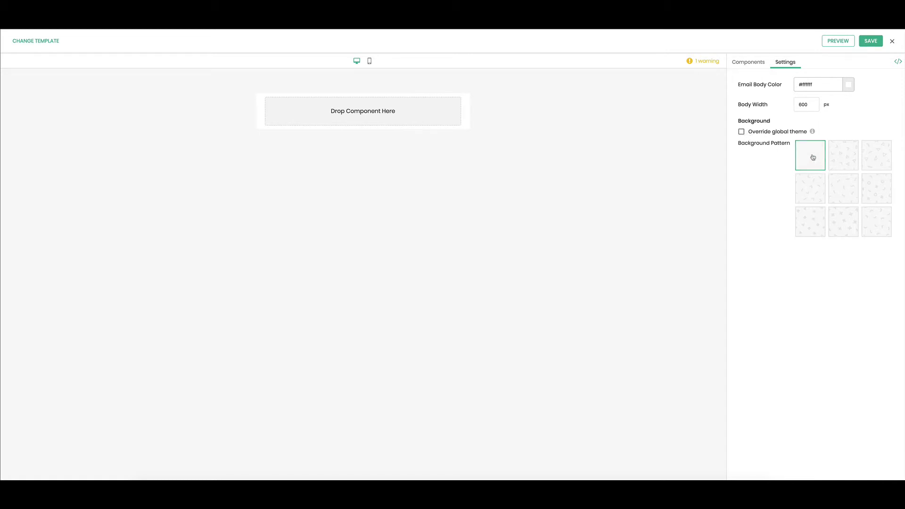
left_click(742, 132)
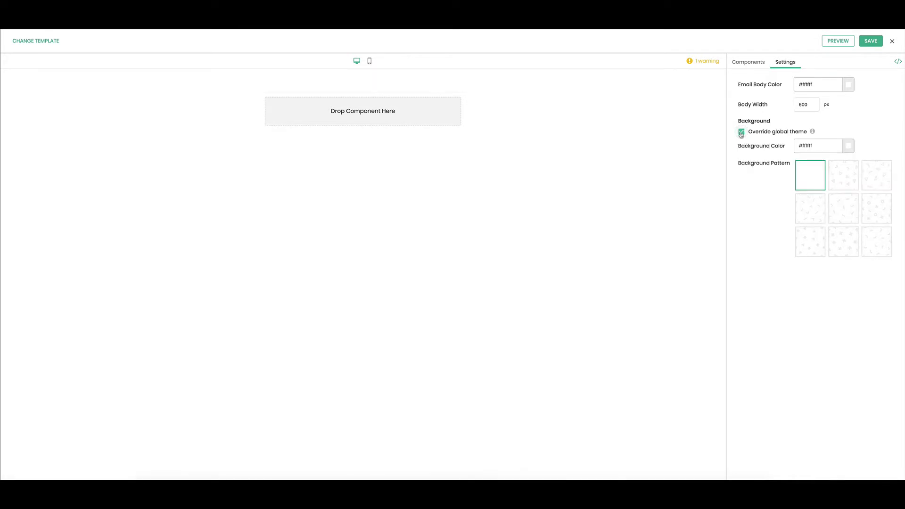
left_click(848, 149)
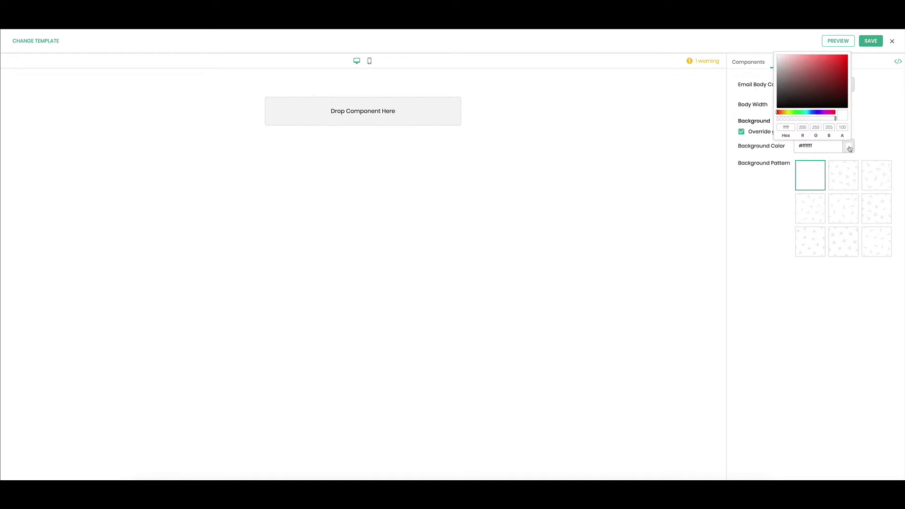
left_click(808, 87)
left_click_drag(809, 101, 767, 53)
left_click(748, 182)
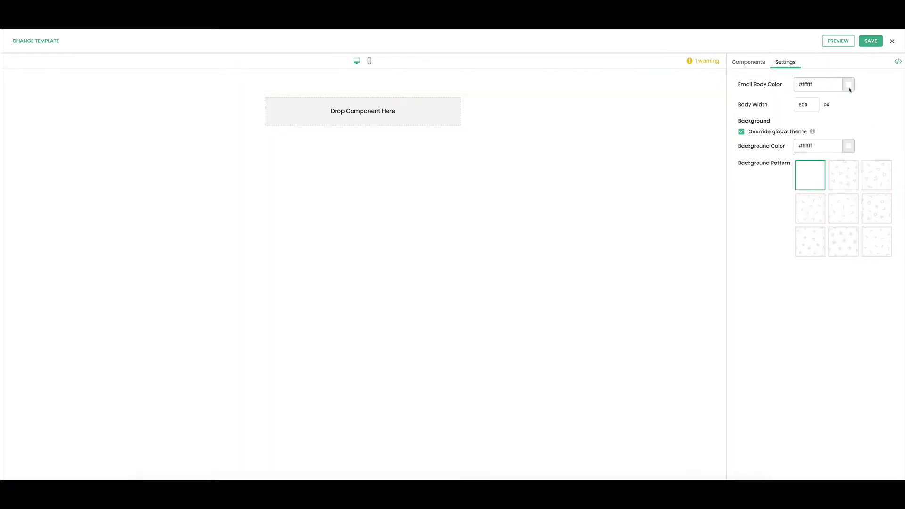
- Add an Image block into the empty top section of the email
left_click(749, 63)
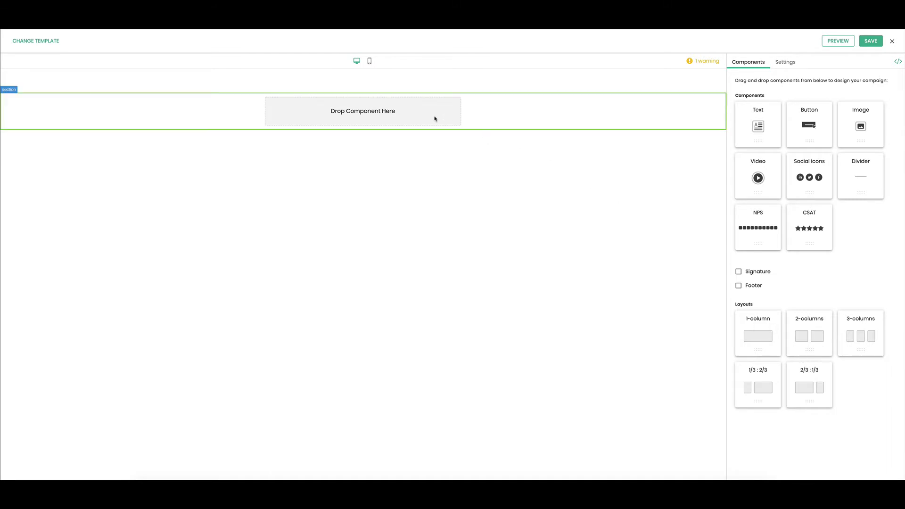
left_click(520, 124)
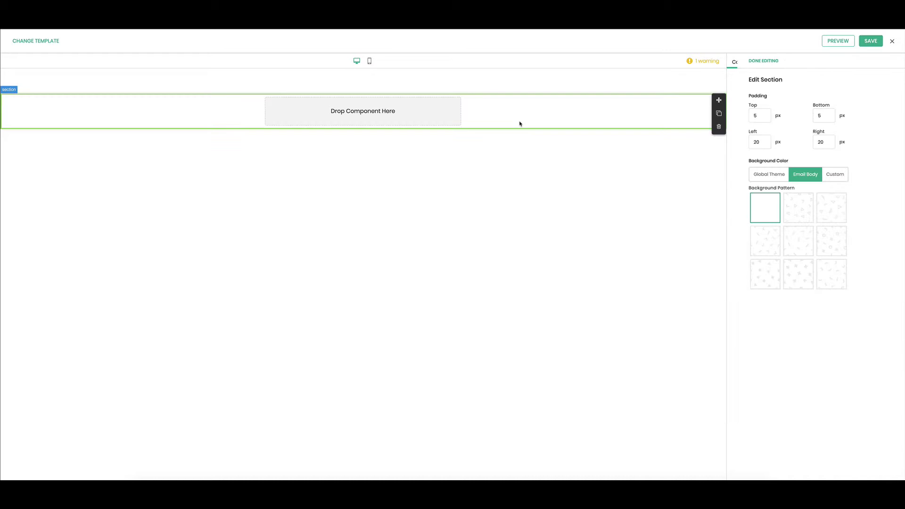
left_click(753, 61)
left_click_drag(856, 125, 410, 107)
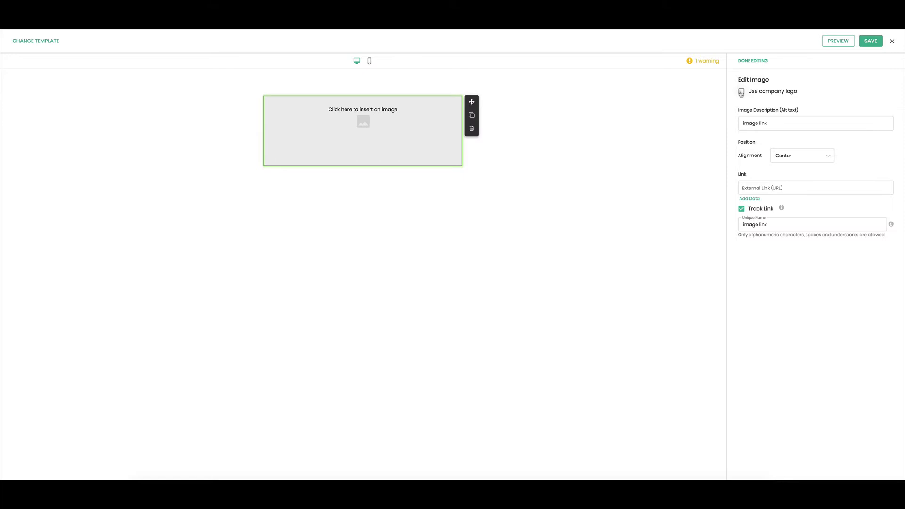
- Make the image the company logo at 200 px width, alt text AwesomeCo, centred
left_click(742, 92)
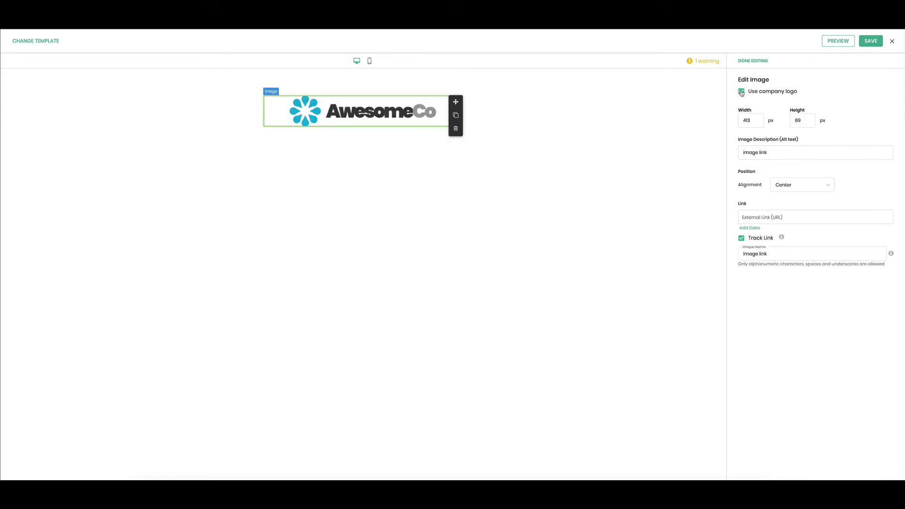
left_click(745, 121)
double_click(745, 120)
type("200")
left_click(801, 121)
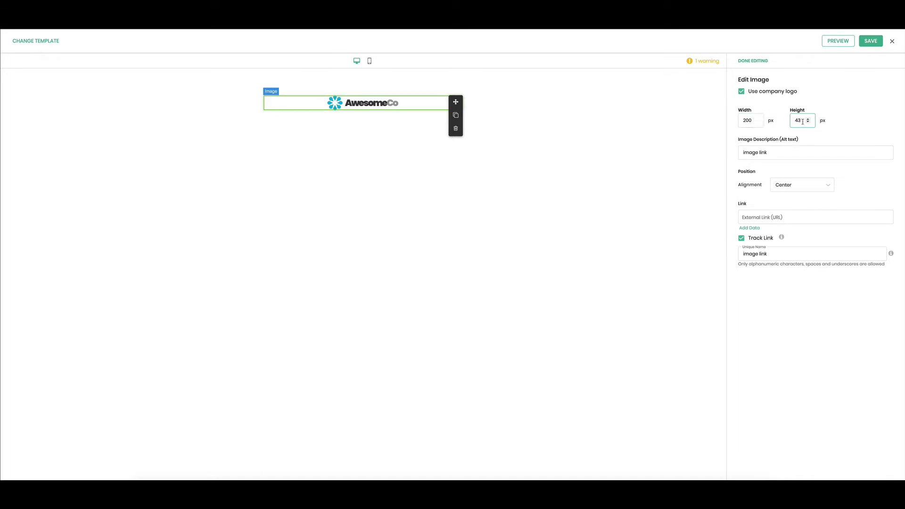
left_click(750, 152)
triple_click(750, 153)
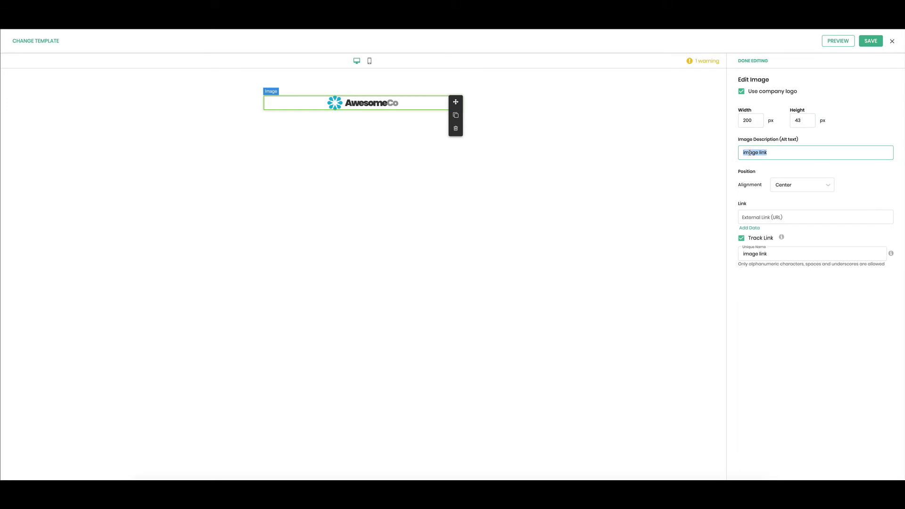
type("AwesomeCo")
left_click(799, 186)
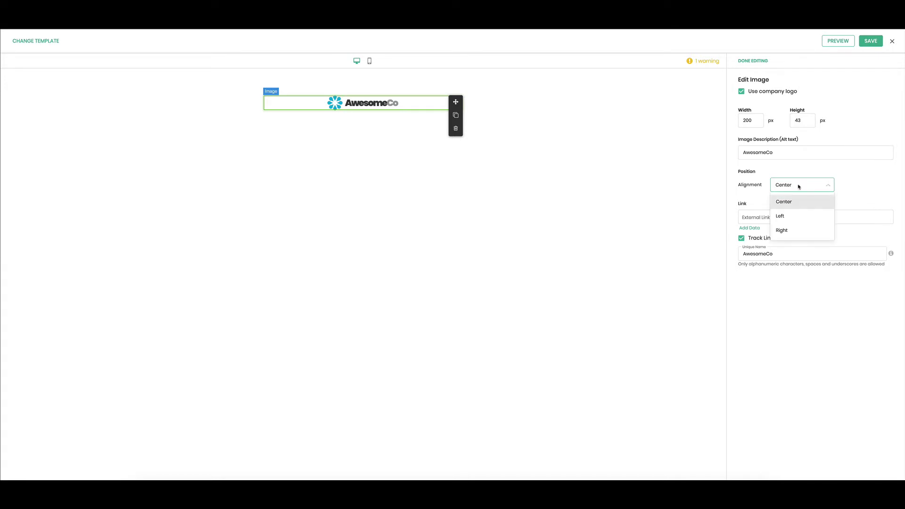
left_click(745, 193)
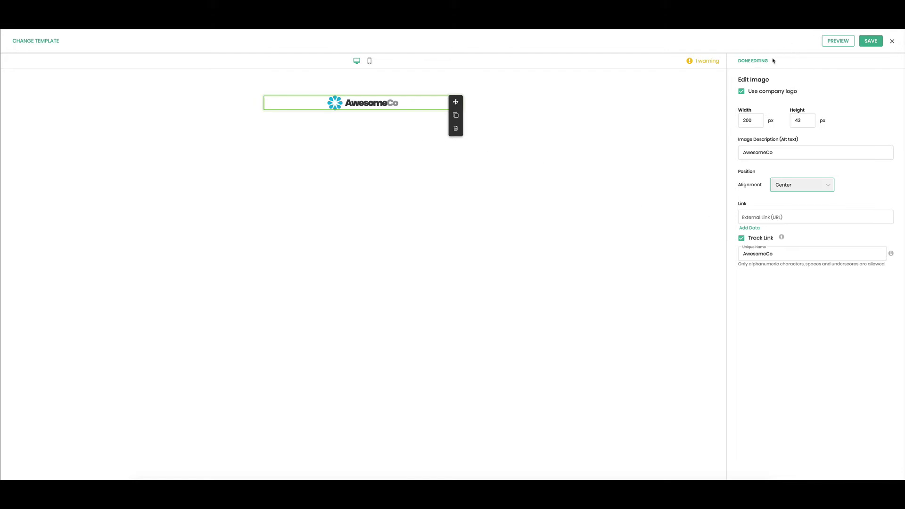
left_click(757, 61)
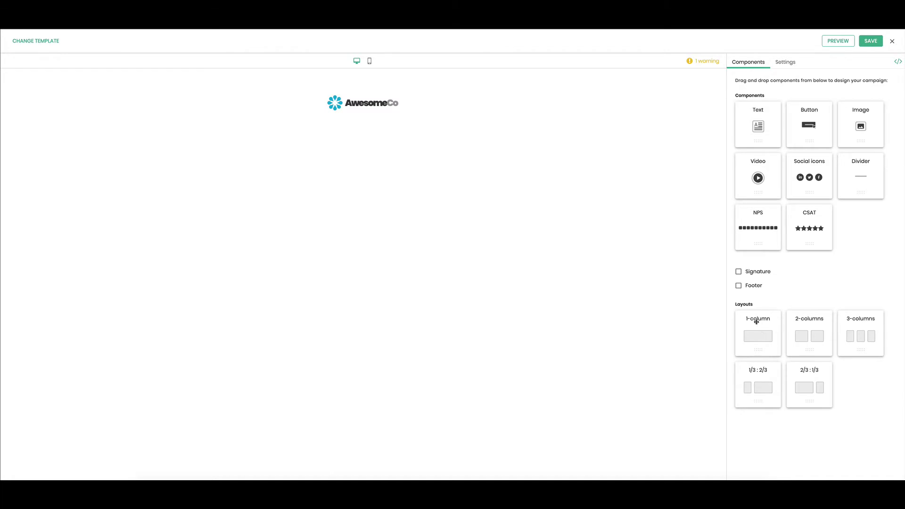
- Add the centred 32px headline 'Collaborating with your team has never been easier.' below the logo
left_click_drag(757, 322, 391, 125)
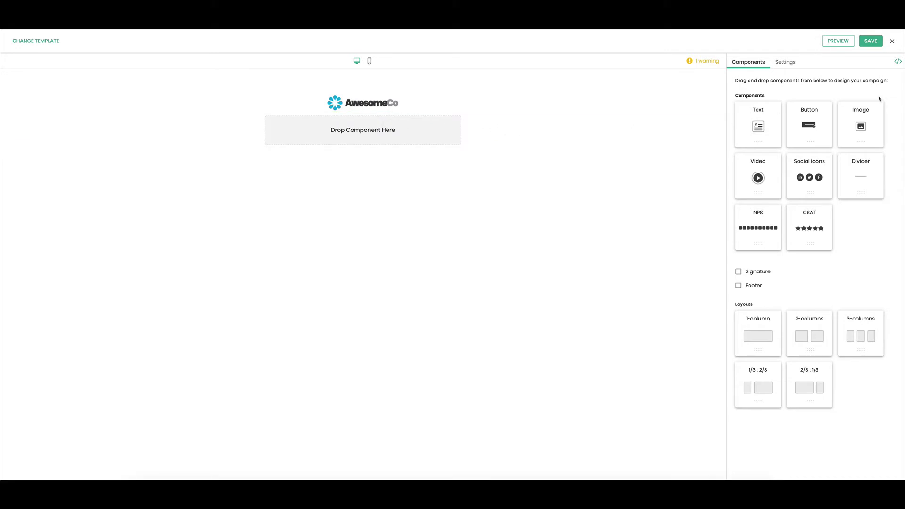
left_click_drag(752, 125, 422, 136)
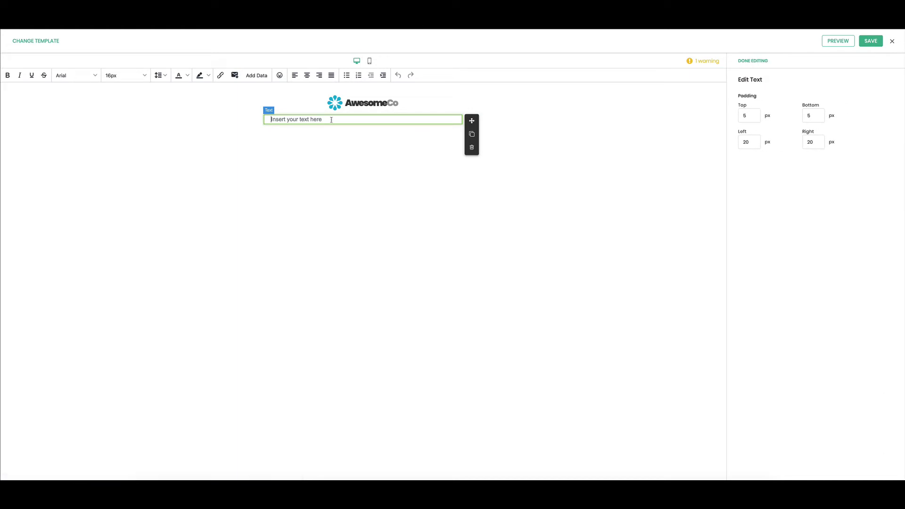
type("Collaborating with your team has never been ")
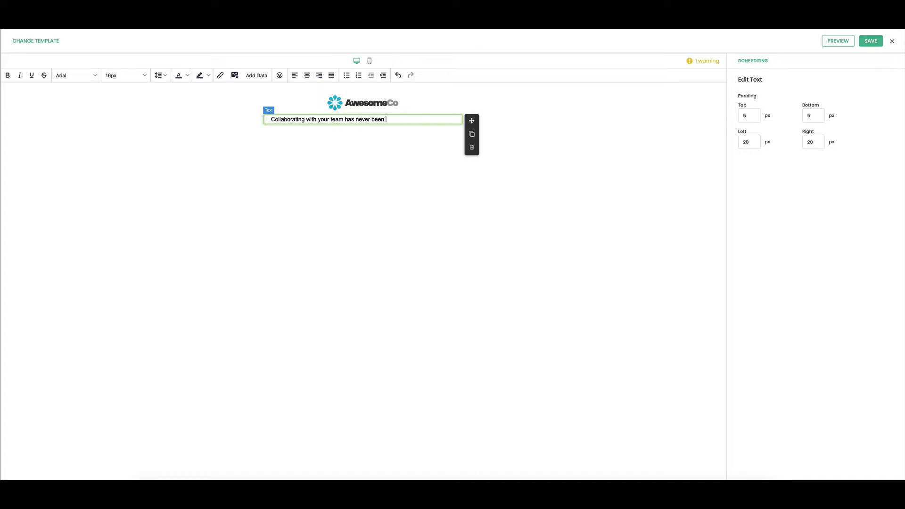
type("easier.")
triple_click(332, 119)
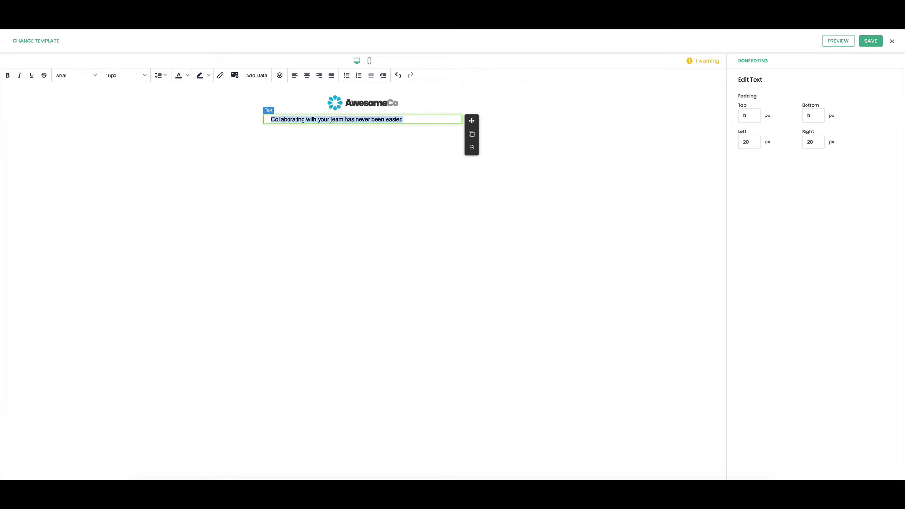
left_click(145, 76)
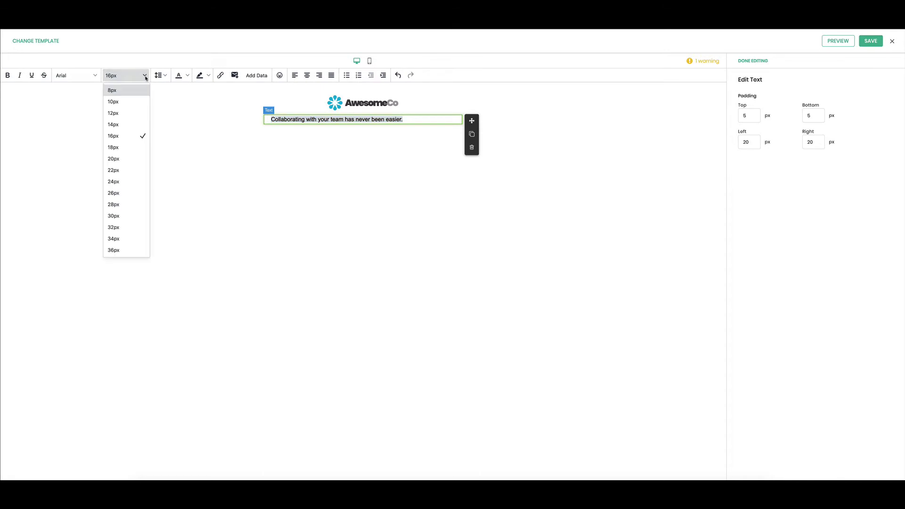
left_click(121, 230)
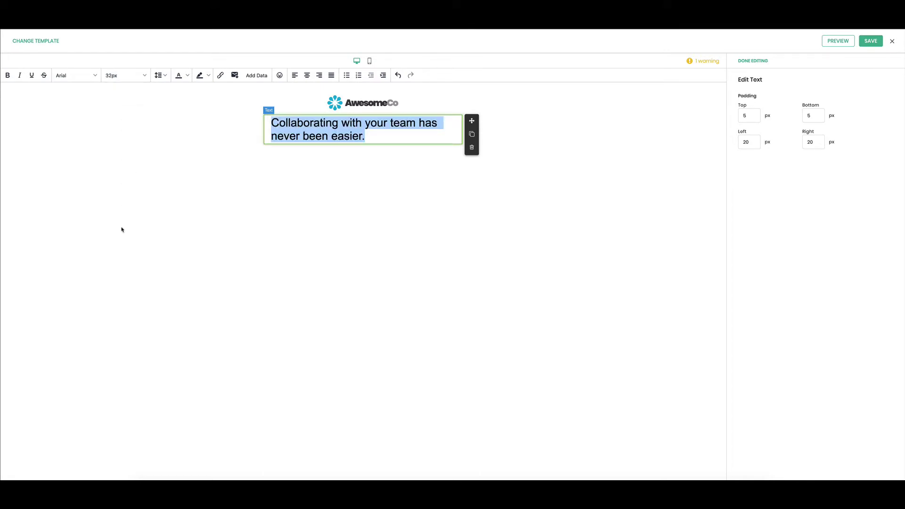
left_click(309, 78)
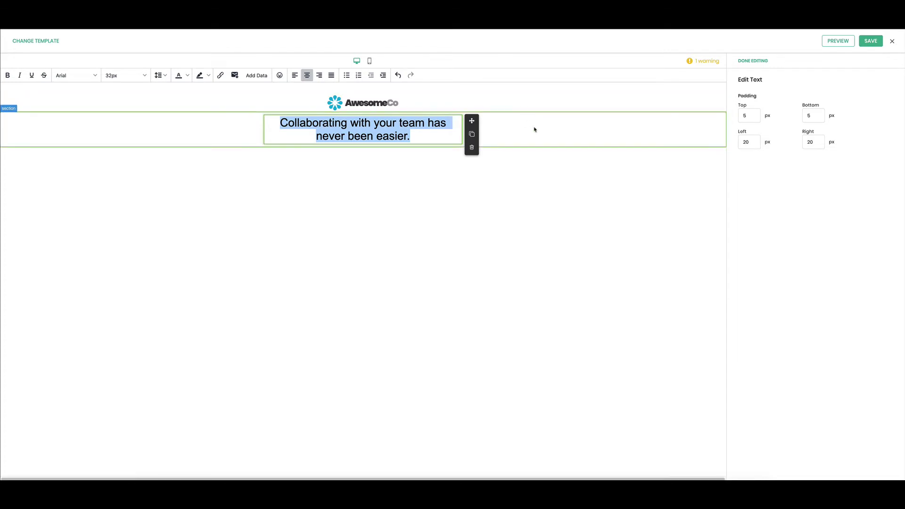
- Give the headline's section a top padding of 20
left_click(614, 131)
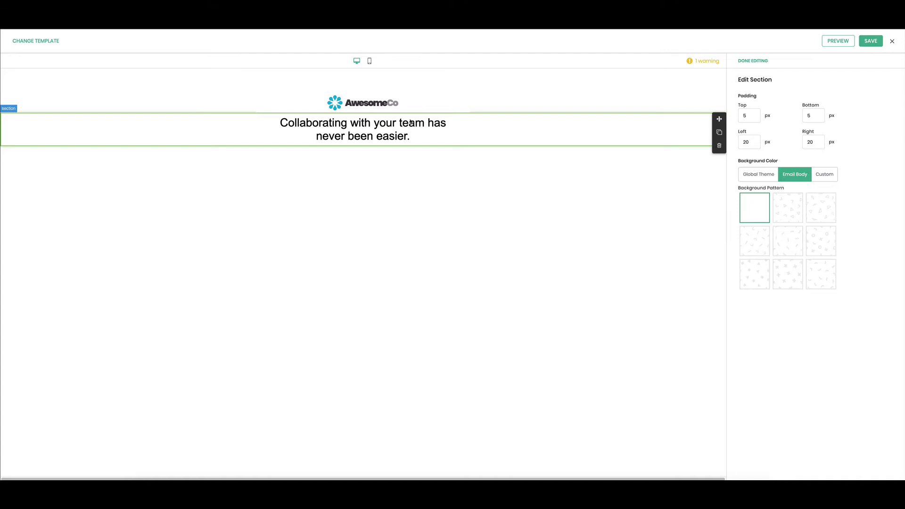
left_click(378, 122)
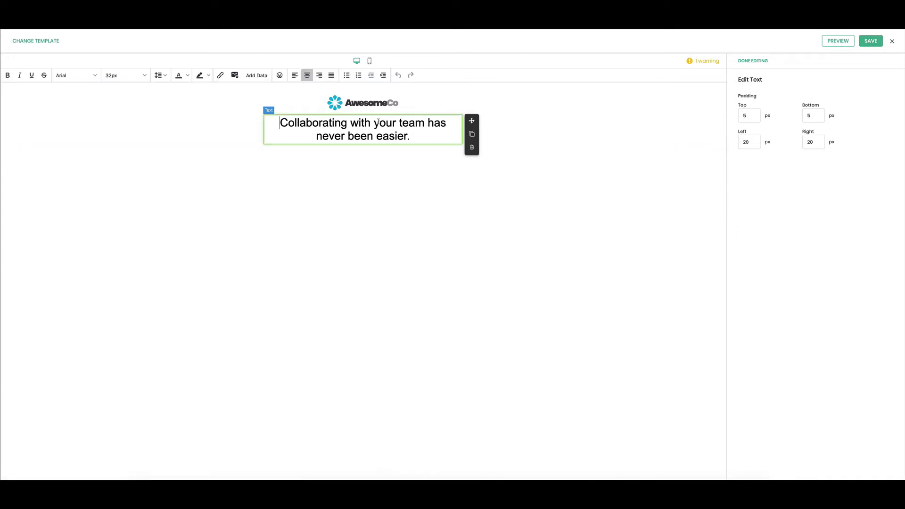
left_click(555, 137)
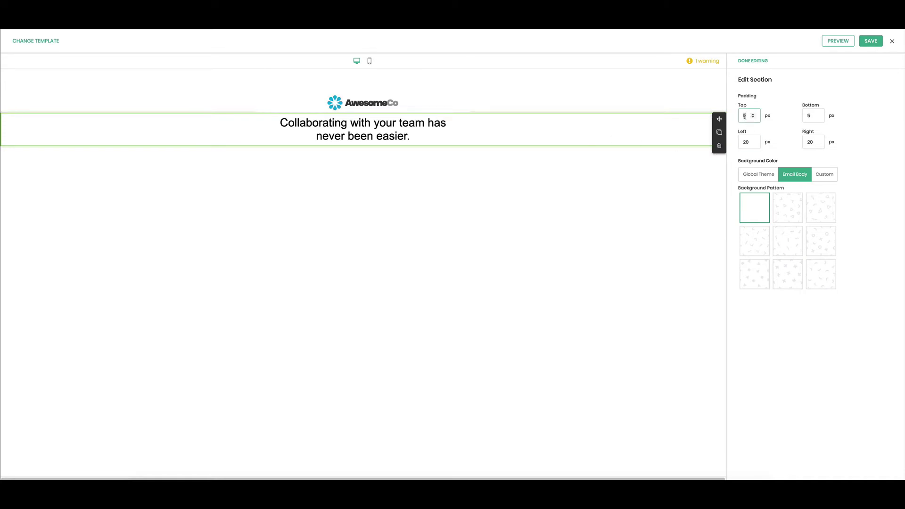
type("20")
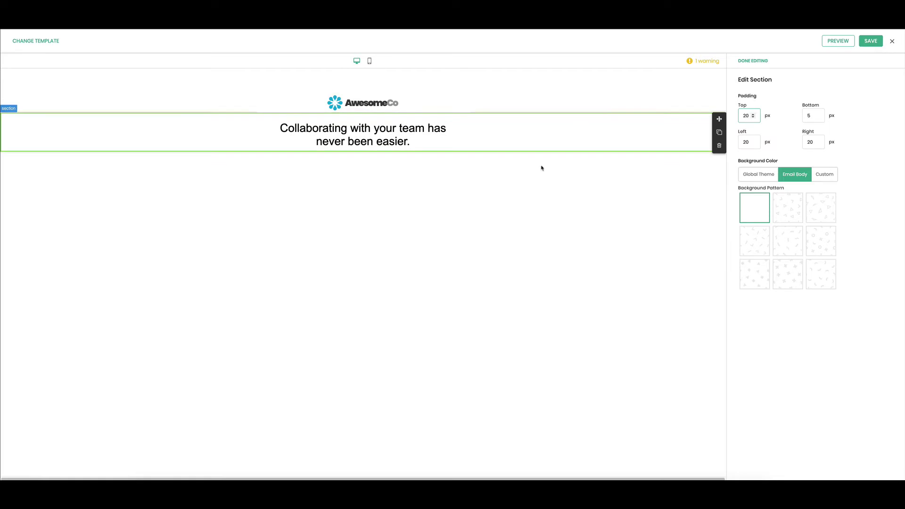
- Add a centred, italic '(or Awesomer)' text line beneath the headline
left_click(748, 61)
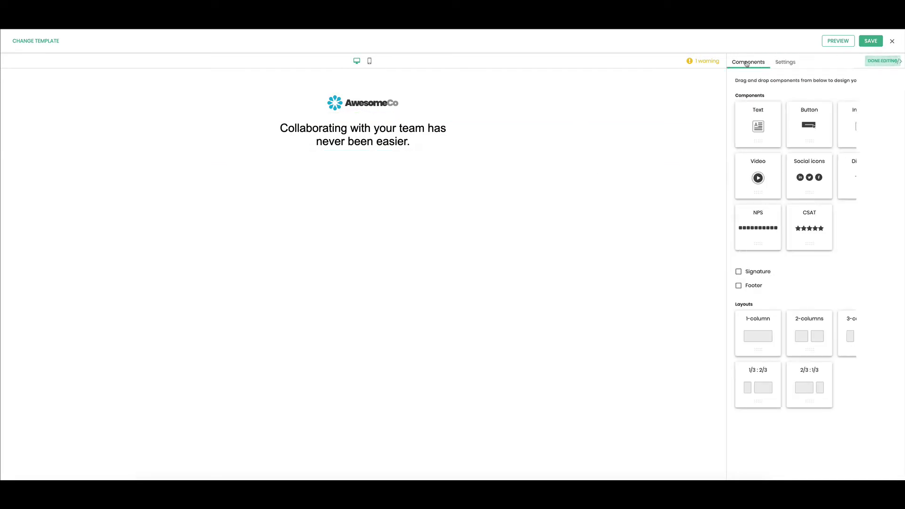
left_click_drag(751, 127, 354, 156)
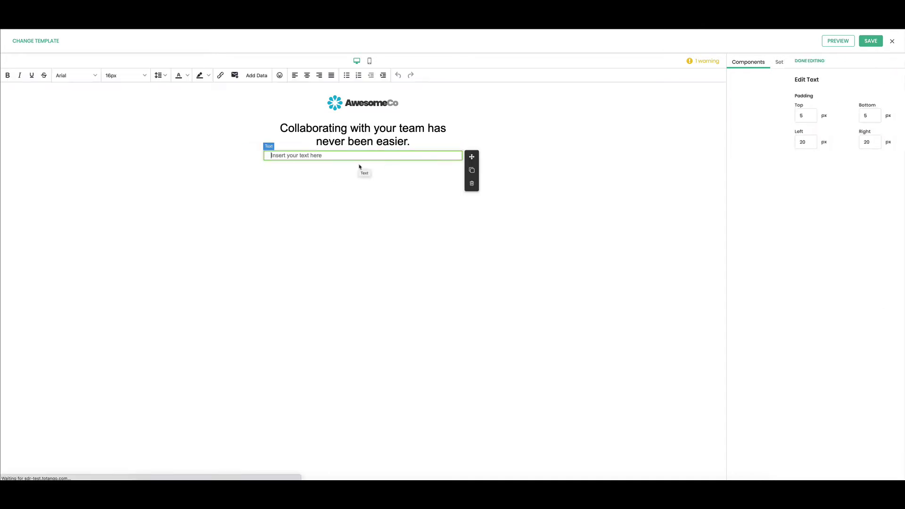
left_click(336, 155)
type("(or Awe")
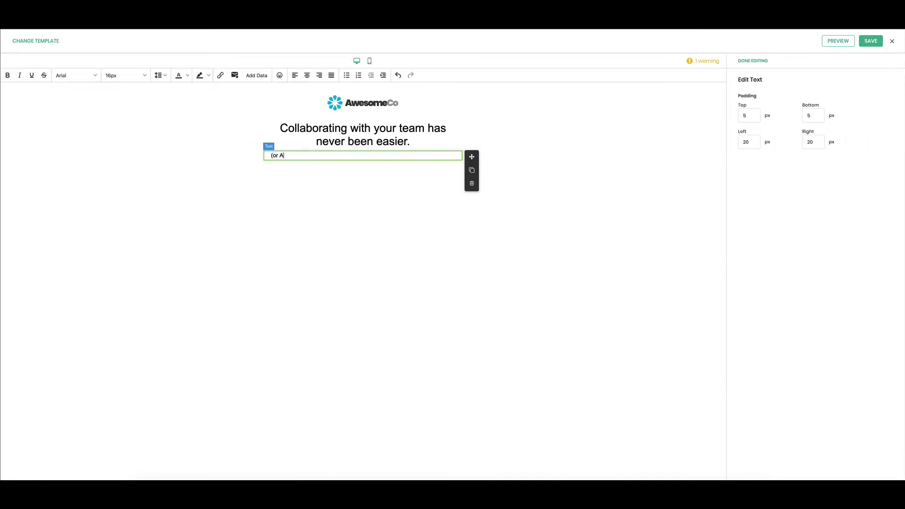
type("somer")
key("ctrl+a")
left_click(307, 75)
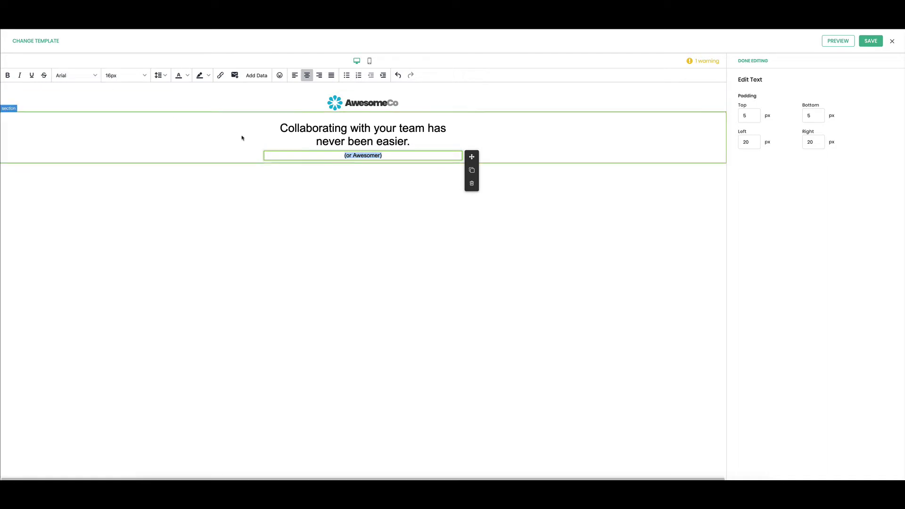
left_click(21, 77)
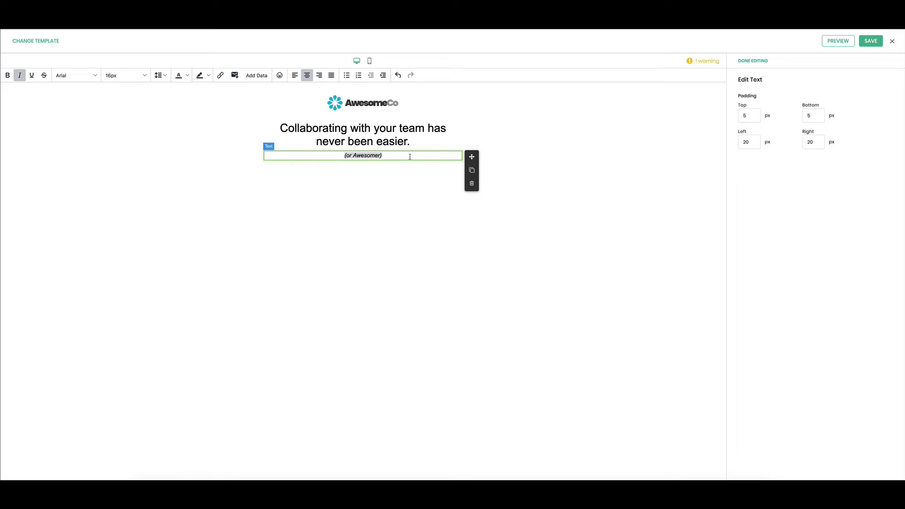
left_click(586, 147)
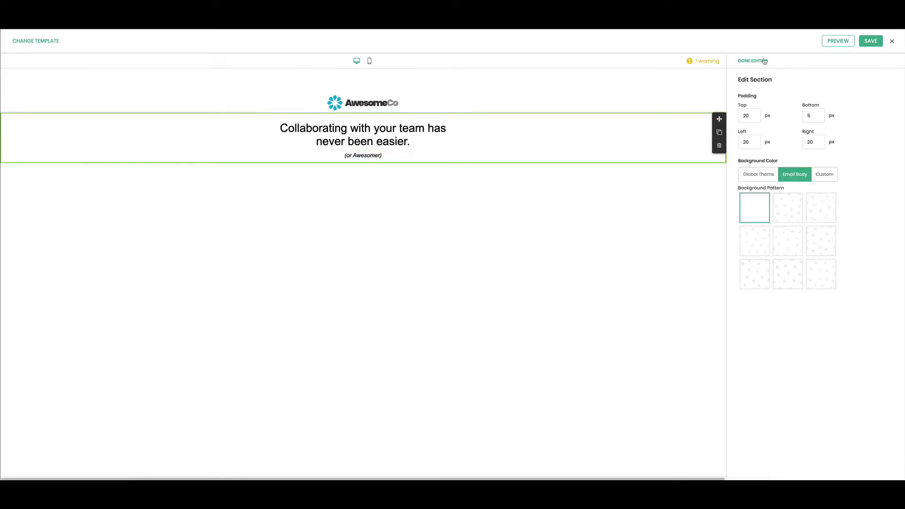
left_click(765, 61)
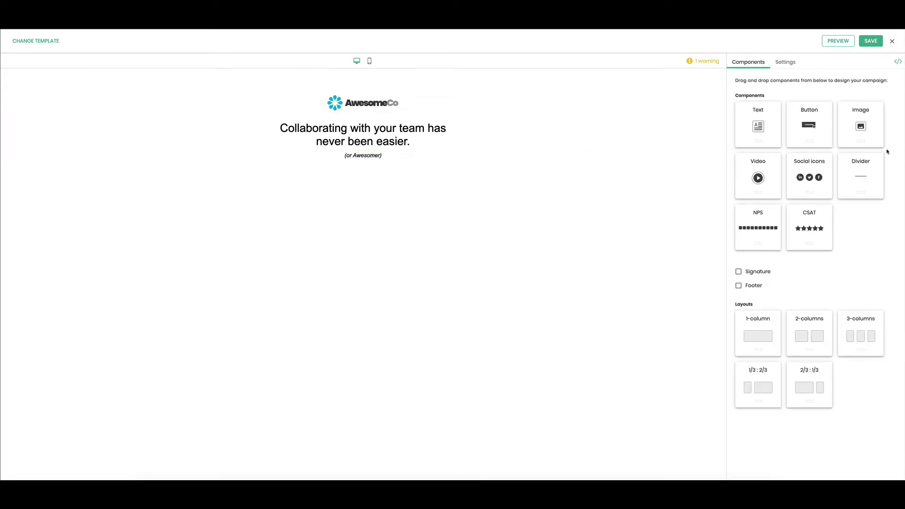
- Add a one-column section with an image block and upload awesome-header.png into it
left_click_drag(757, 335, 371, 162)
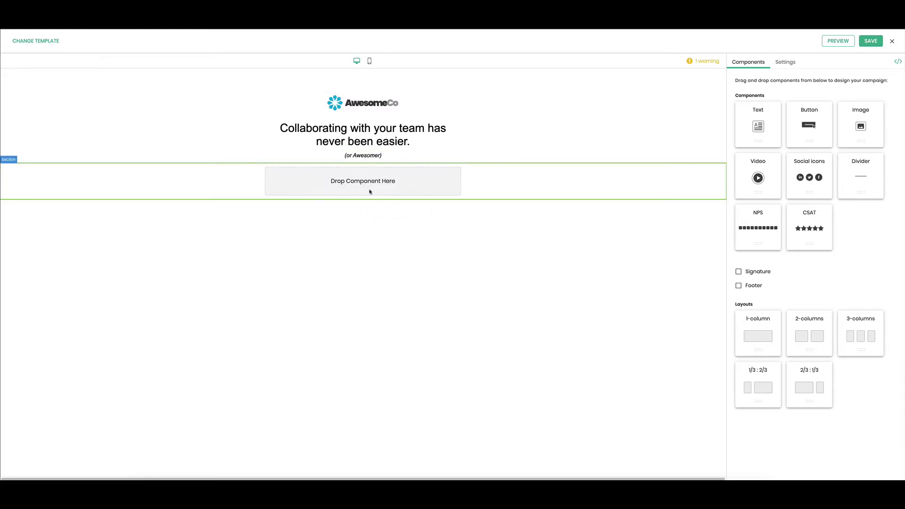
left_click(371, 192)
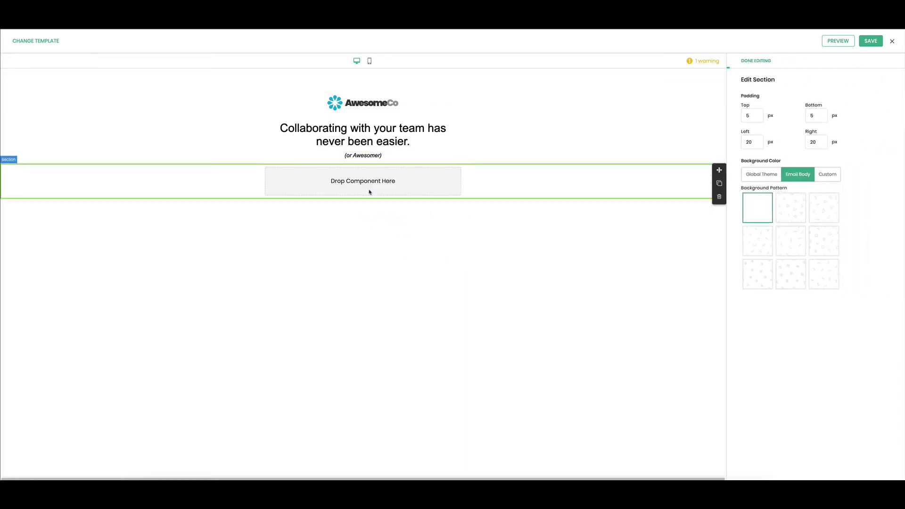
left_click(753, 61)
left_click_drag(863, 126, 377, 183)
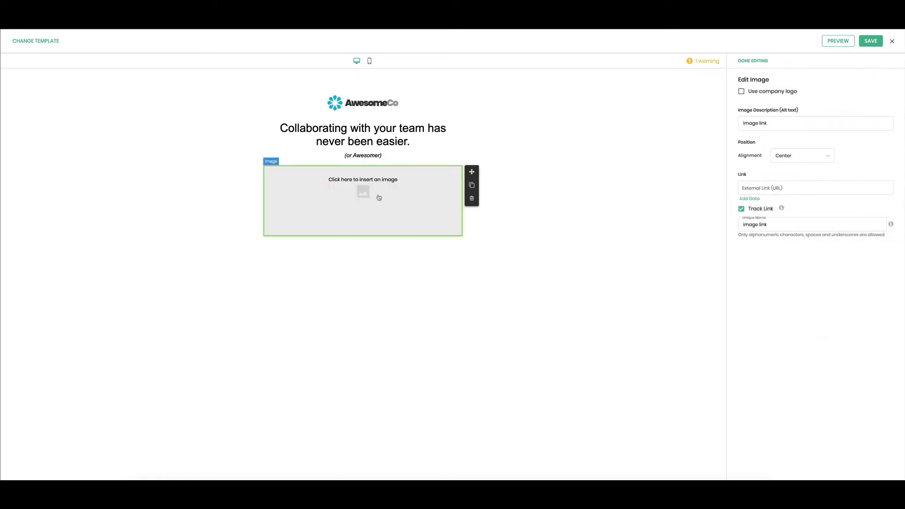
left_click(366, 190)
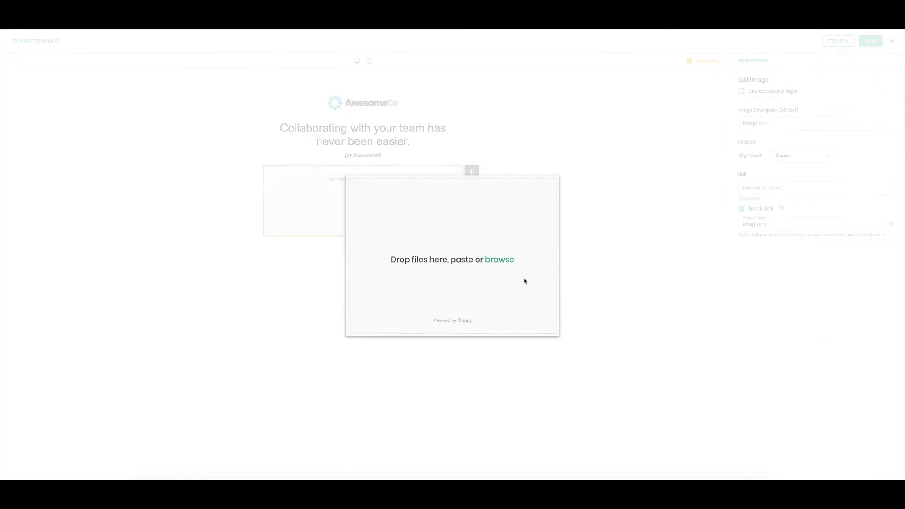
left_click(505, 267)
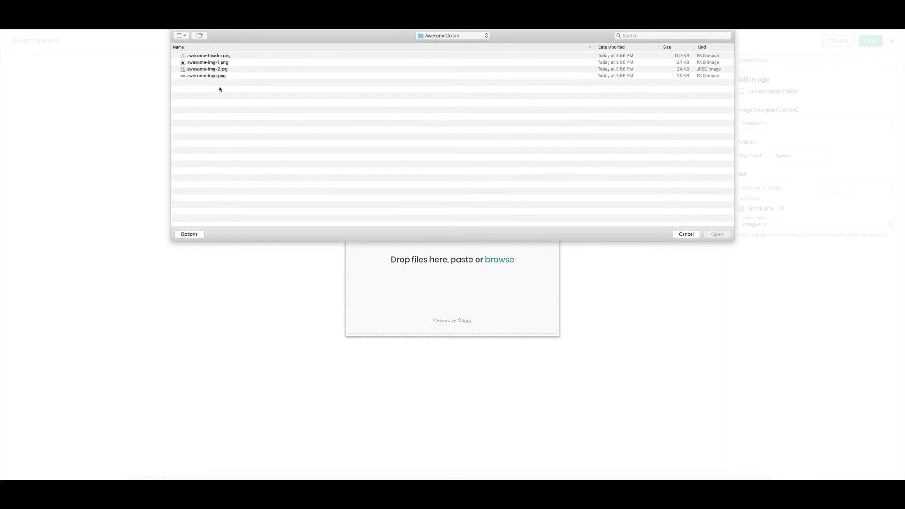
left_click(225, 56)
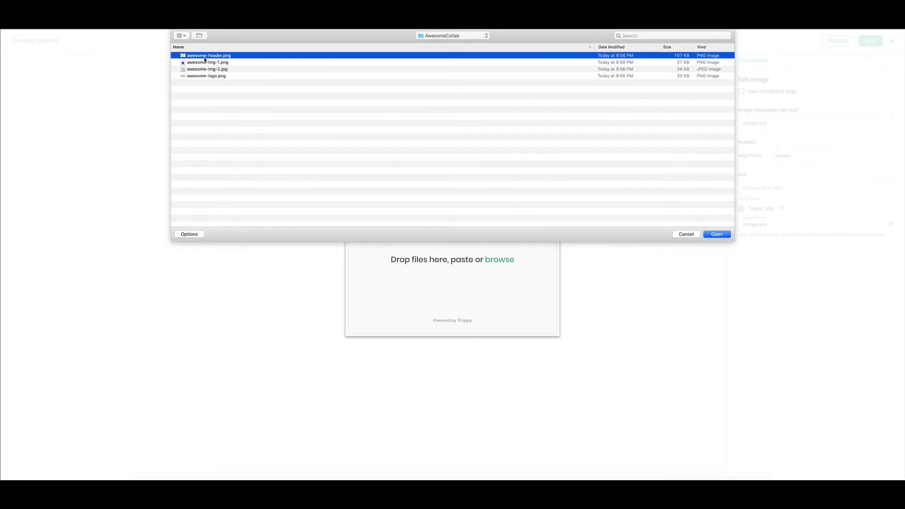
double_click(208, 56)
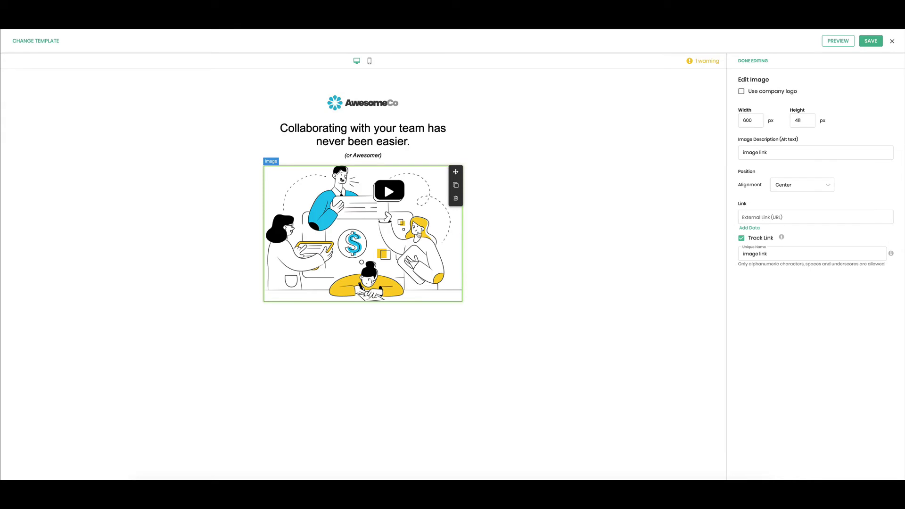
- Set the hero image width to 400 px and finish editing its section
left_click_drag(754, 120, 741, 120)
type("40")
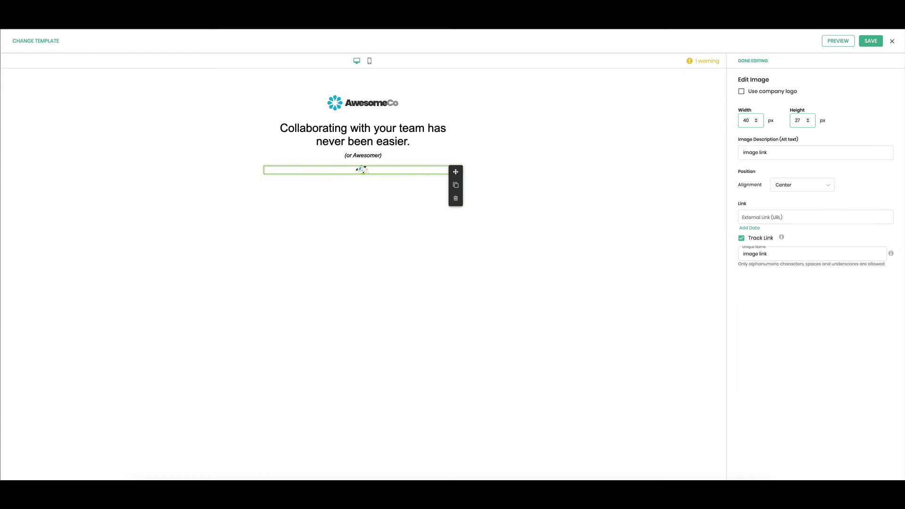
double_click(745, 120)
type("400")
left_click(803, 120)
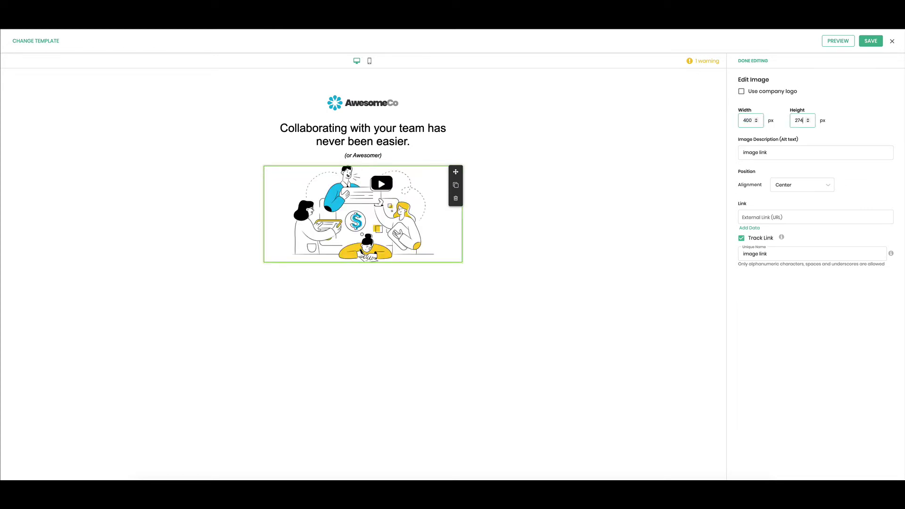
left_click(508, 220)
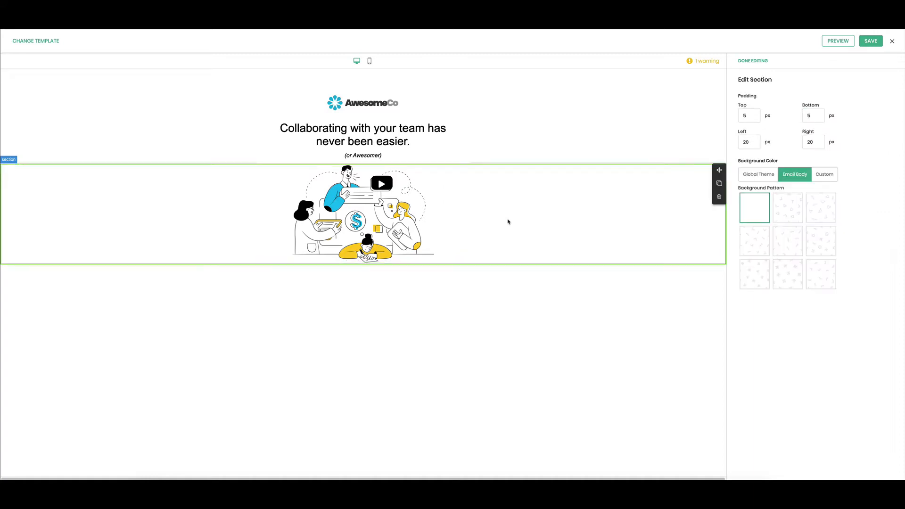
left_click(751, 61)
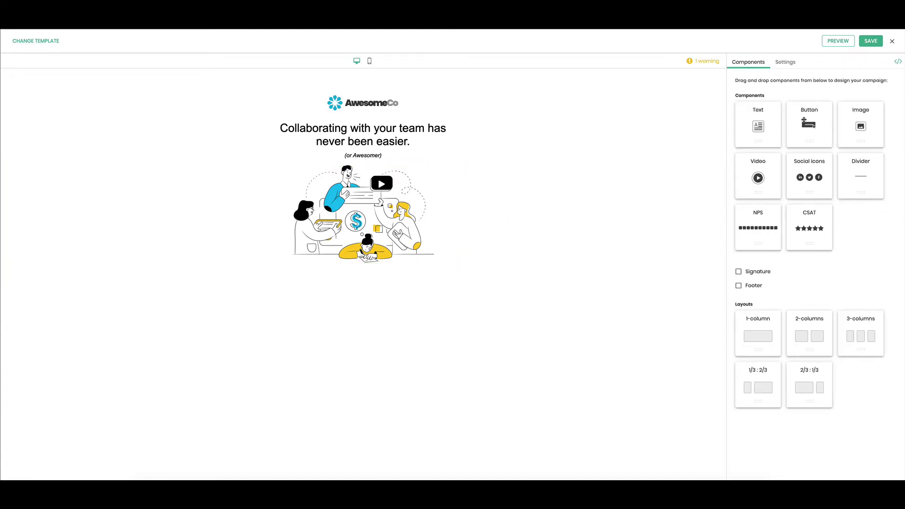
- Add a one-column section with a text block and paste the body paragraph into it
left_click_drag(759, 323, 395, 264)
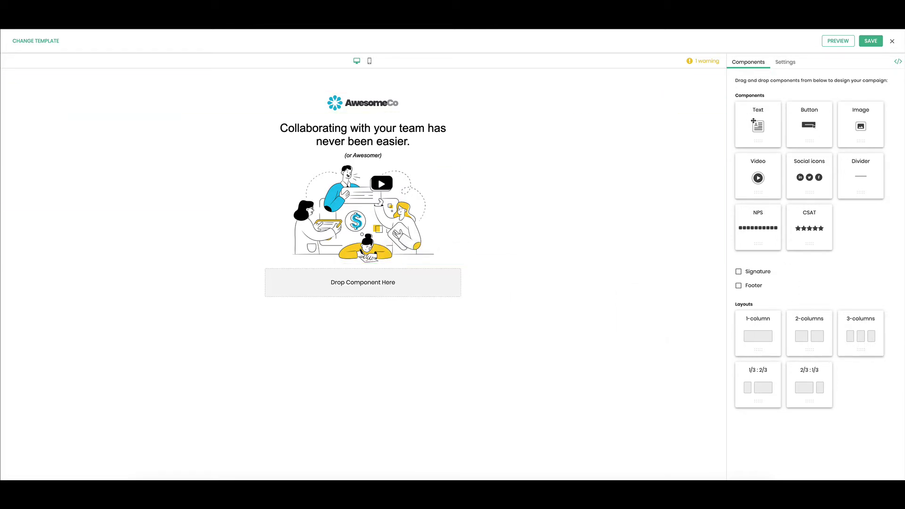
left_click_drag(757, 122, 405, 283)
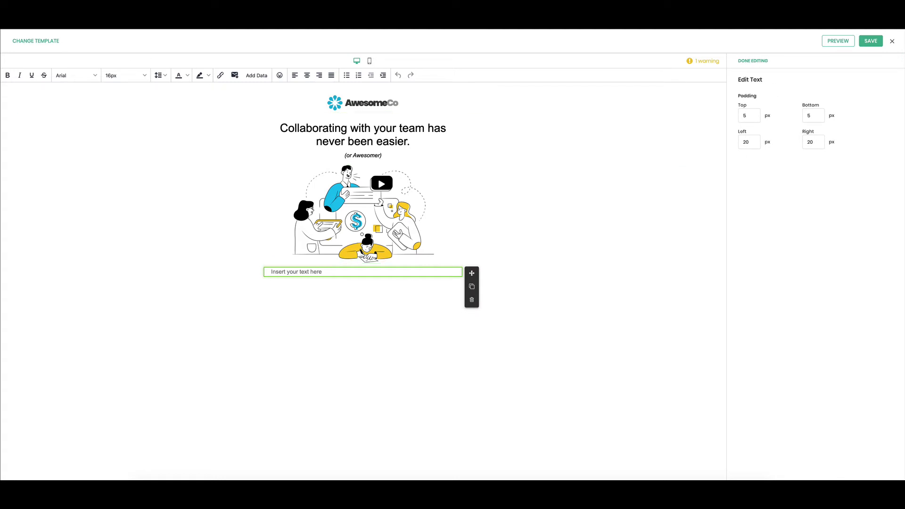
left_click(303, 274)
type("Getting your team on the same page might seem like a challenging task, especially when you're not in the same workplace. That's why we've created Awesome's next awesome feature, AwesomeCollab.")
- Format the paragraph at 16px, 1.4 line spacing, centred, and remove the stray space before 'That's'
key("ctrl+a")
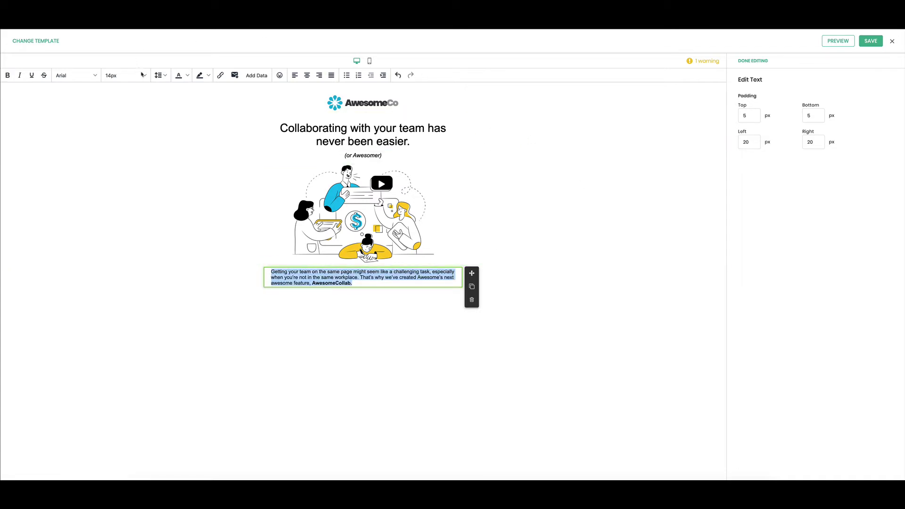
left_click(124, 75)
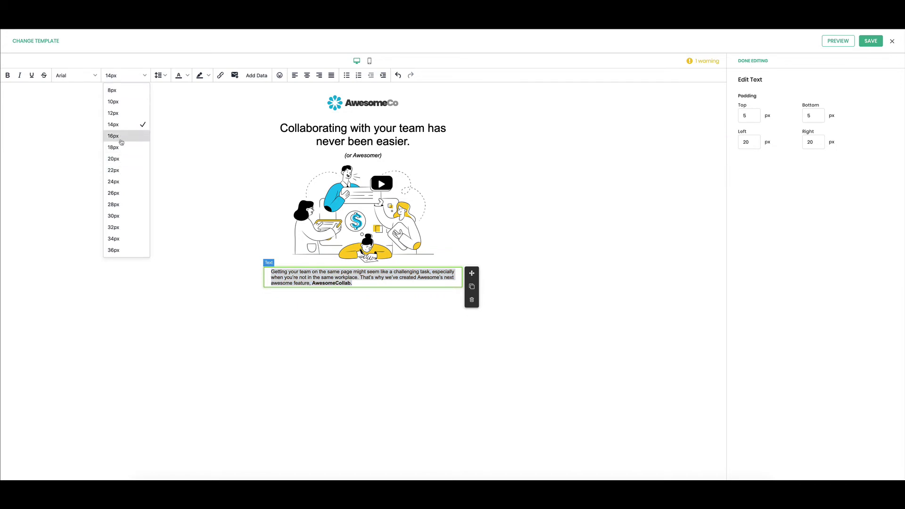
left_click(120, 137)
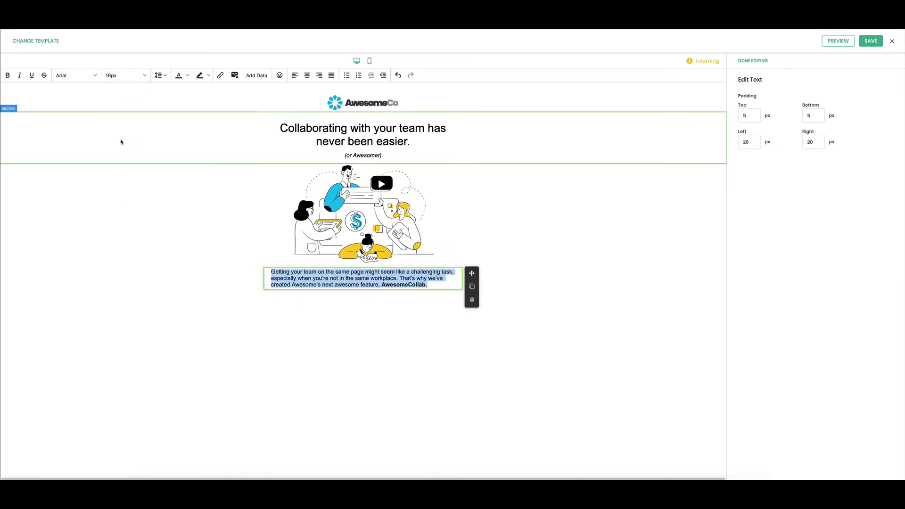
left_click(161, 75)
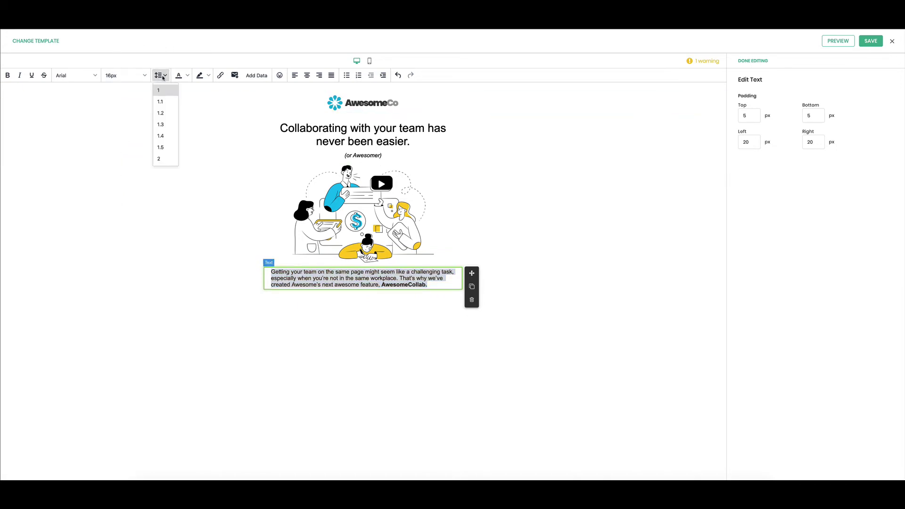
left_click(166, 135)
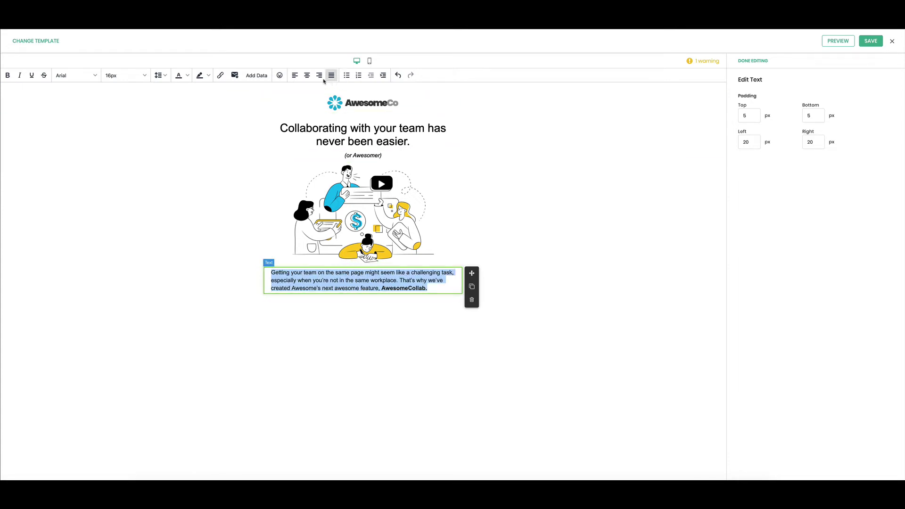
left_click(309, 77)
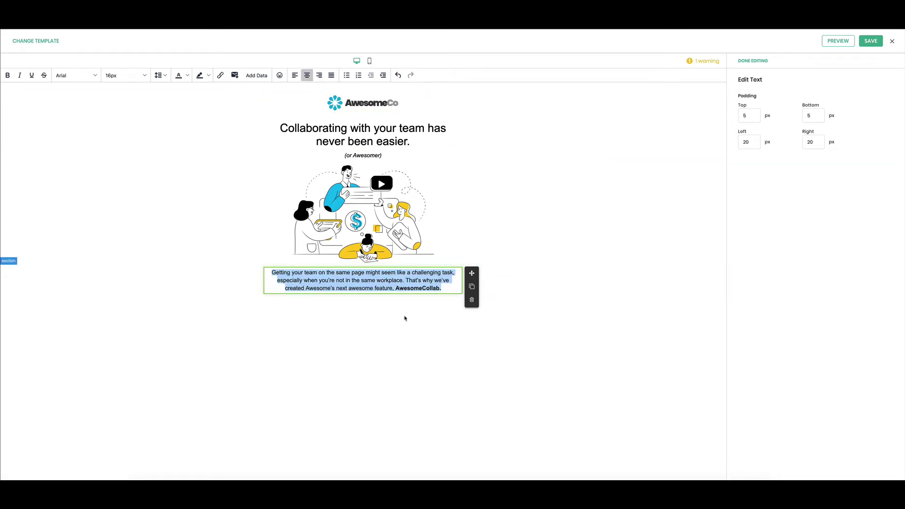
left_click(407, 280)
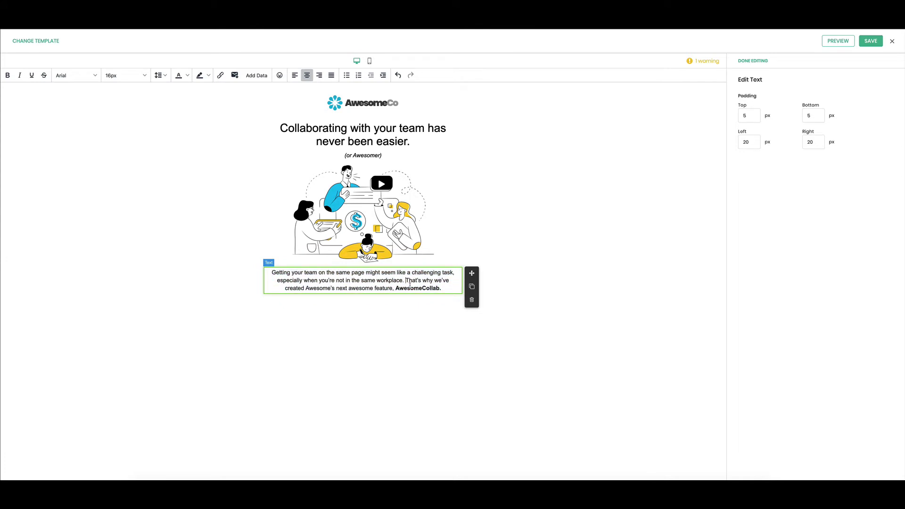
key("BackSpace")
- Add a button block below the body paragraph
left_click(755, 61)
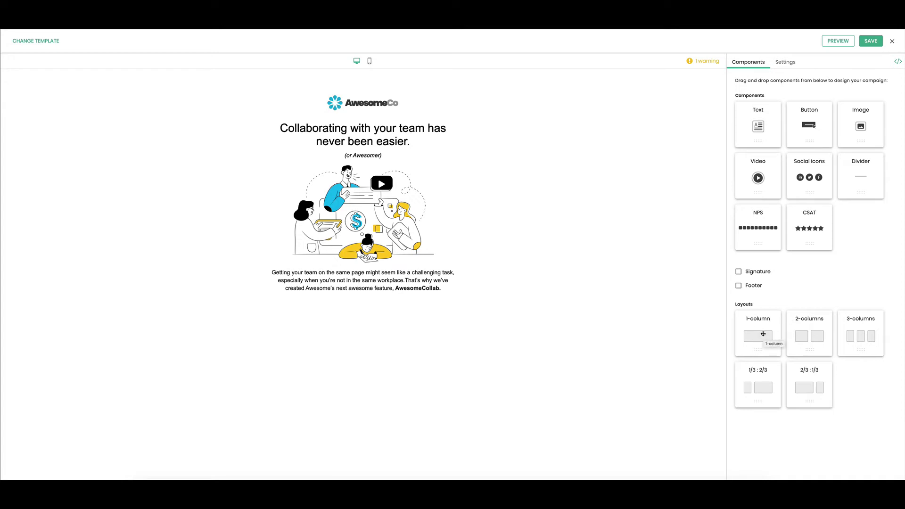
left_click_drag(809, 134, 379, 295)
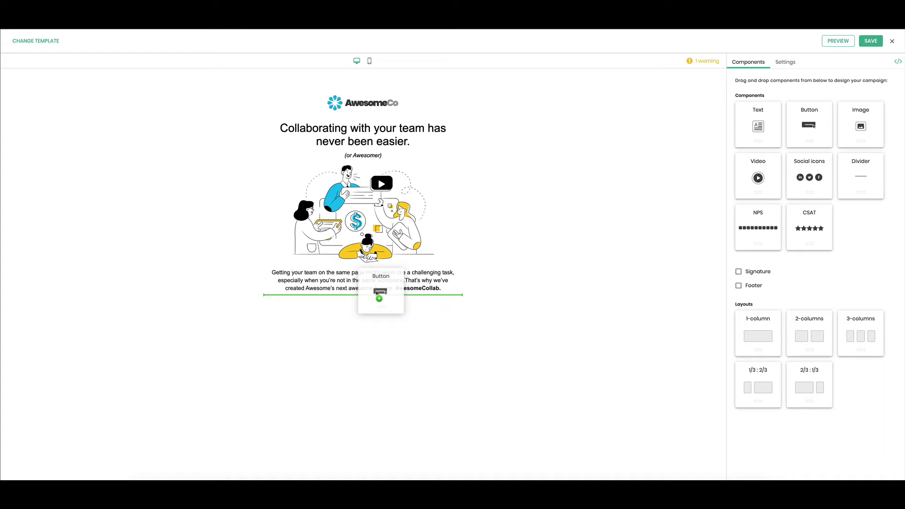
left_click_drag(380, 295, 376, 295)
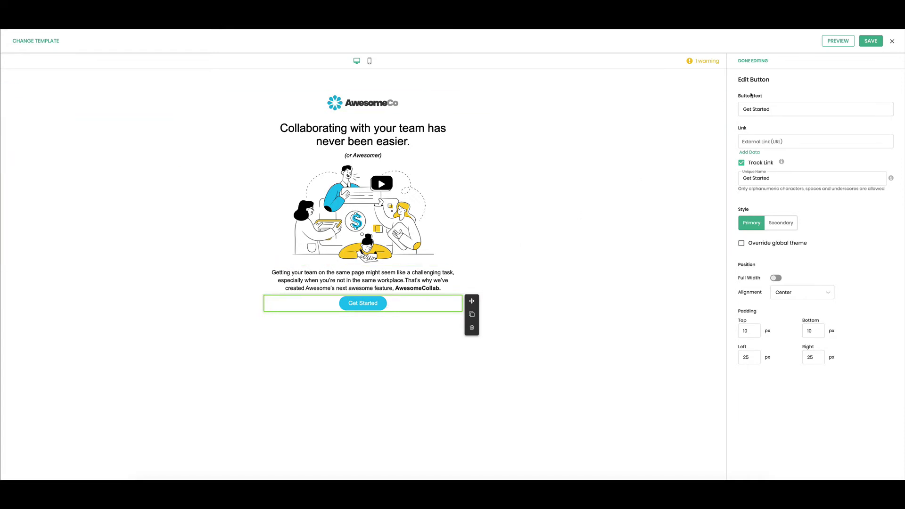
- Label the button 'Be Awesome' and select its tracked link name
left_click(754, 109)
double_click(754, 108)
triple_click(754, 108)
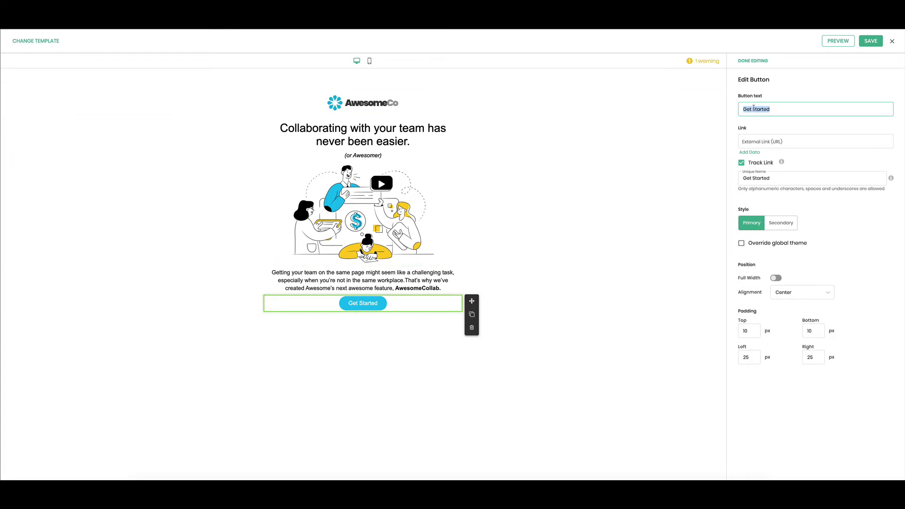
type("Be Ae")
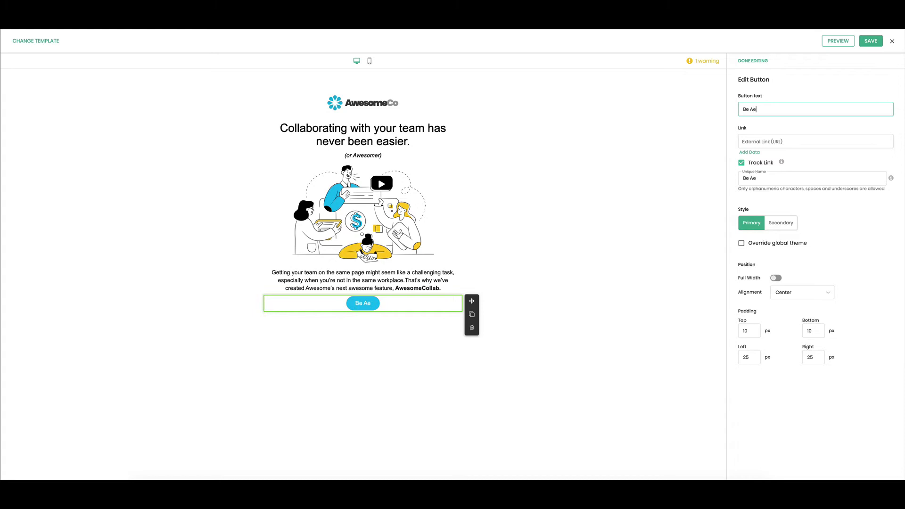
key("BackSpace")
type("wesome")
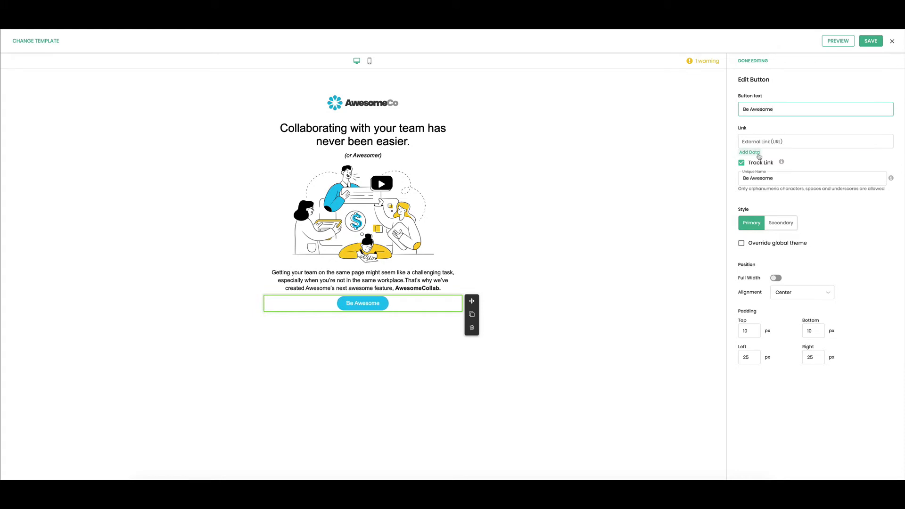
left_click(762, 179)
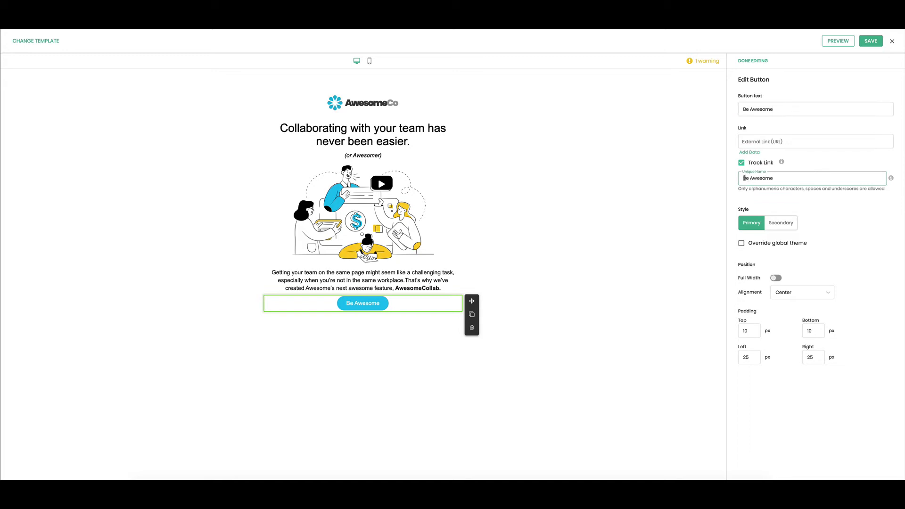
left_click_drag(743, 178, 772, 178)
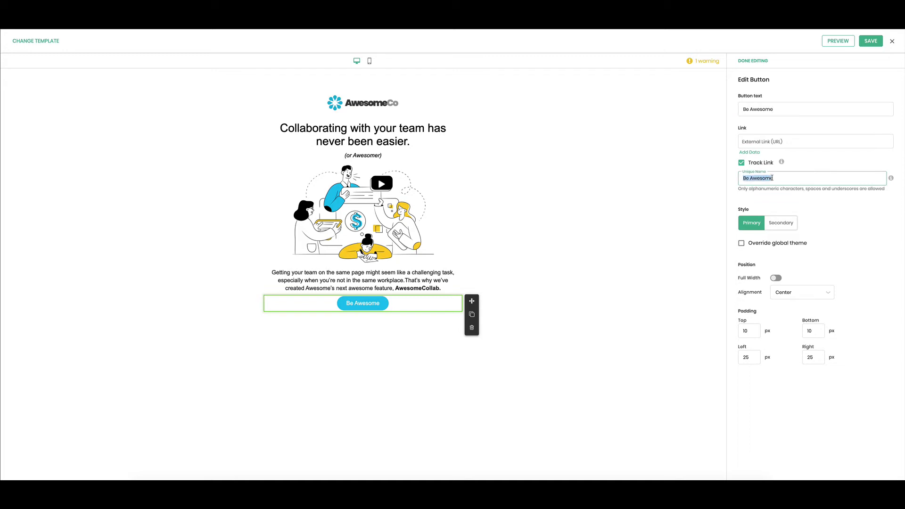
- Keep the button's Primary filled style, override the global theme, and set a 20 corner radius
left_click(778, 227)
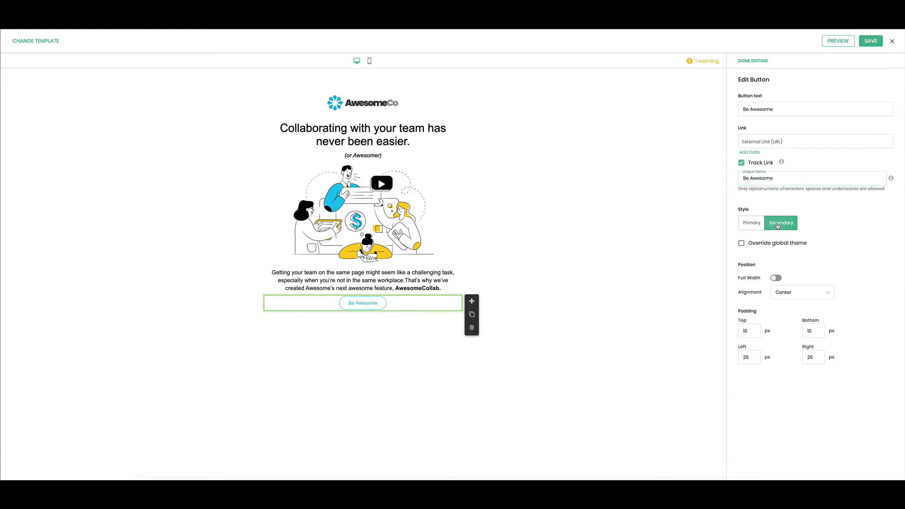
left_click(751, 226)
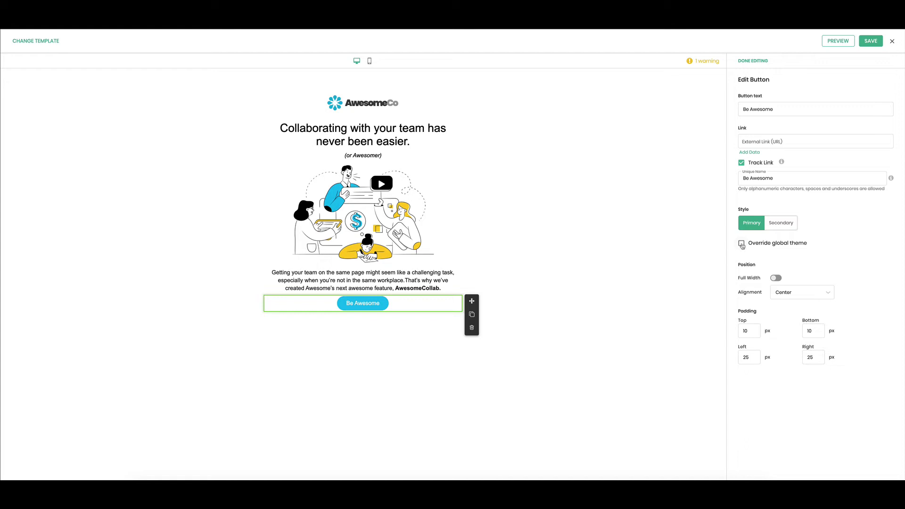
left_click(742, 244)
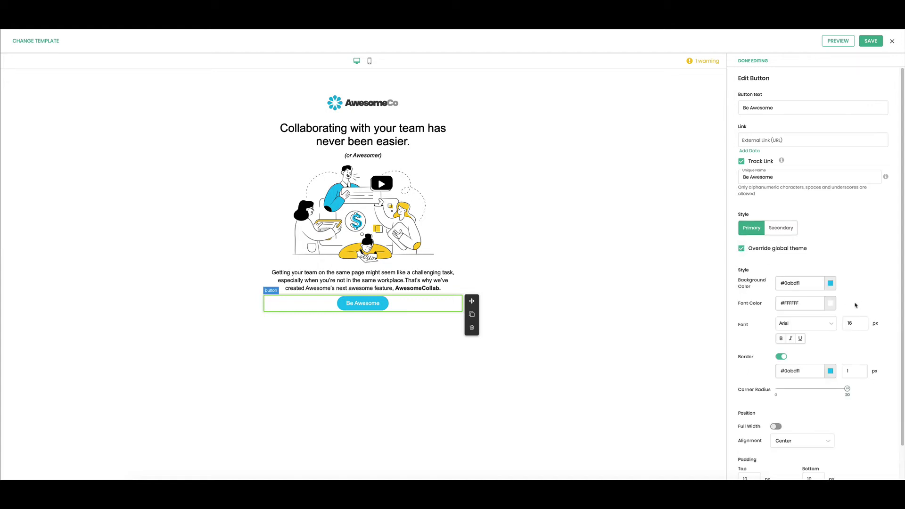
scroll(866, 311, "down", 1)
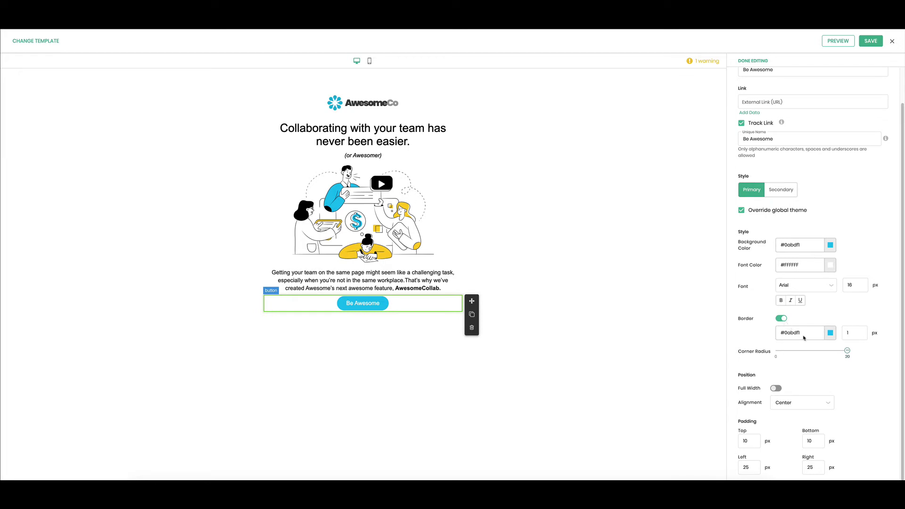
left_click_drag(847, 351, 869, 352)
- Set the button's left and right padding to 40 px
left_click(746, 466)
double_click(746, 467)
type("40")
key("Tab")
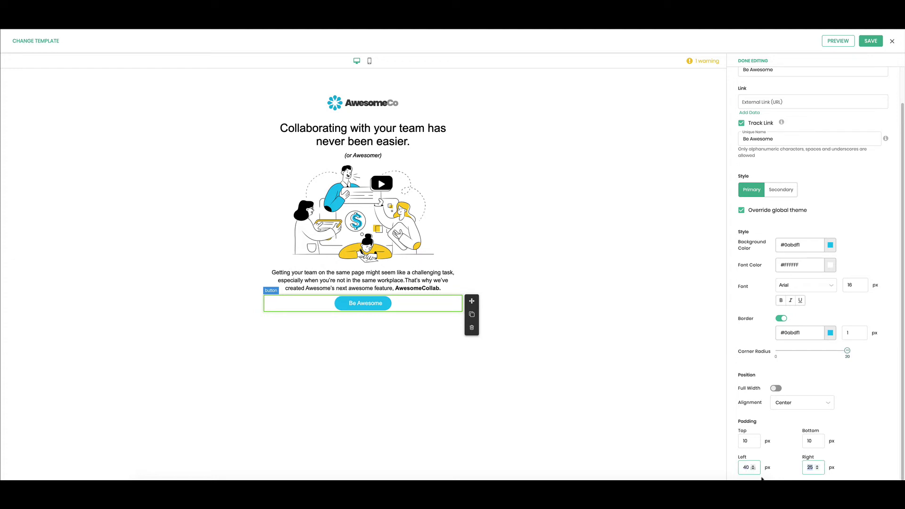
type("40")
left_click(514, 307)
left_click(450, 302)
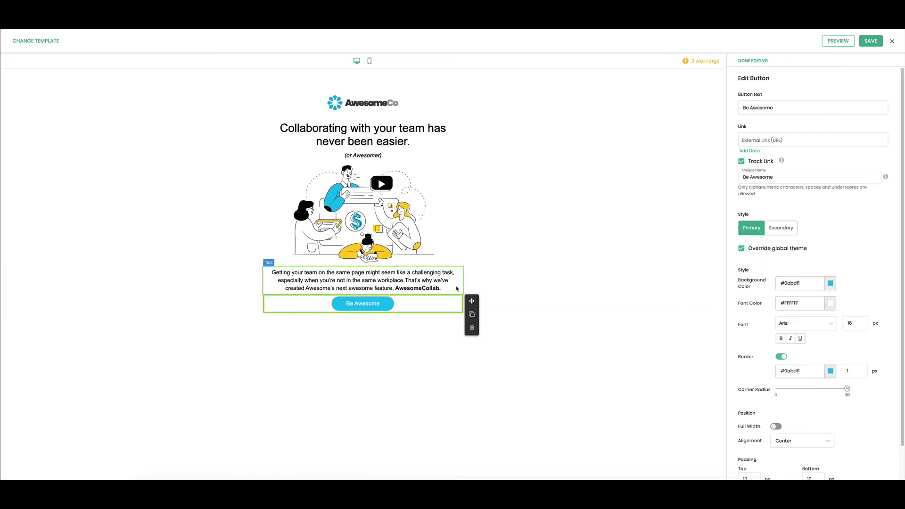
- Change the body copy block's bottom padding to 20 px
left_click(456, 288)
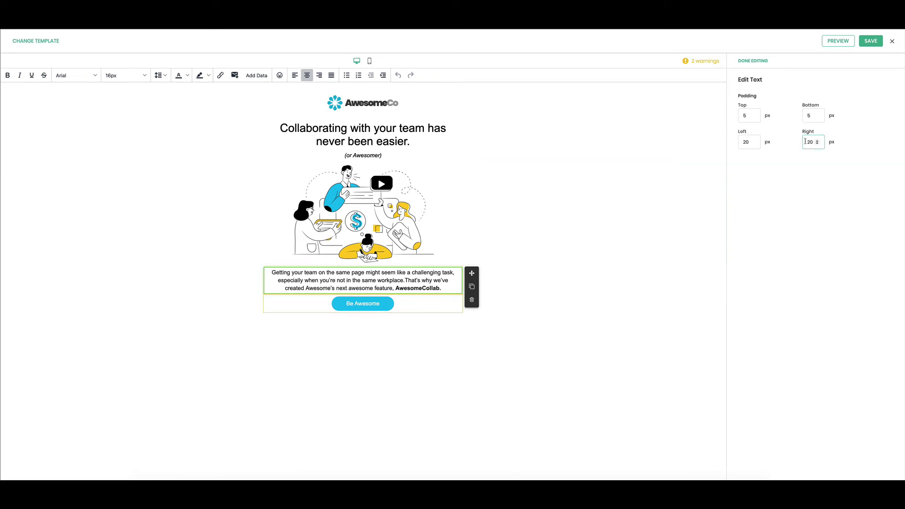
double_click(807, 113)
type("40")
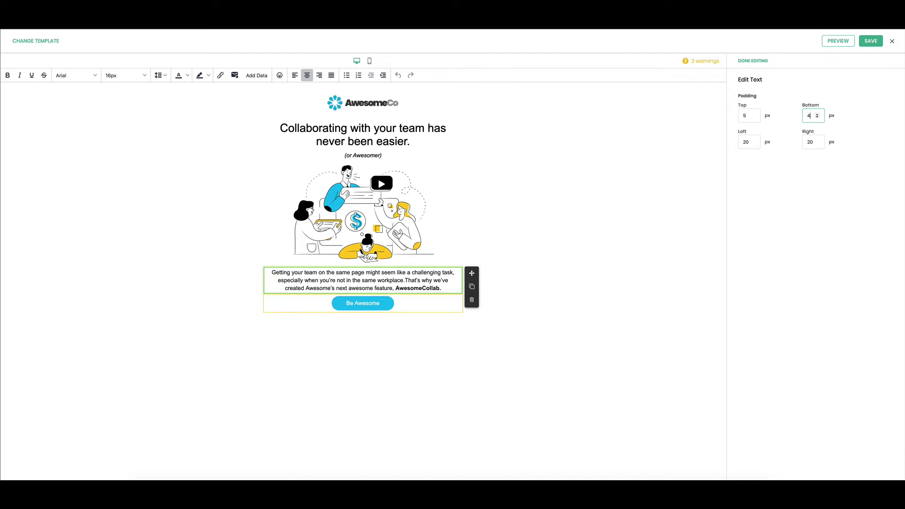
double_click(807, 114)
type("30")
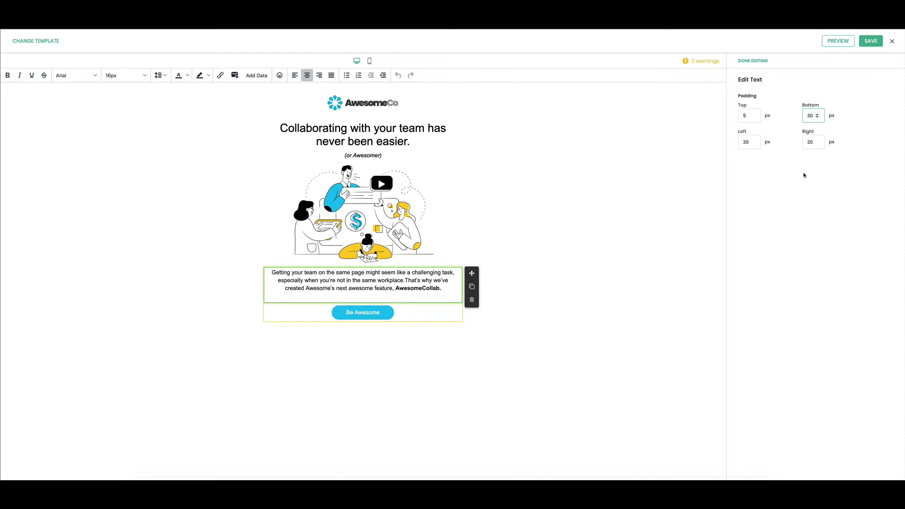
key("BackSpace")
key("BackSpace")
type("20")
left_click(565, 292)
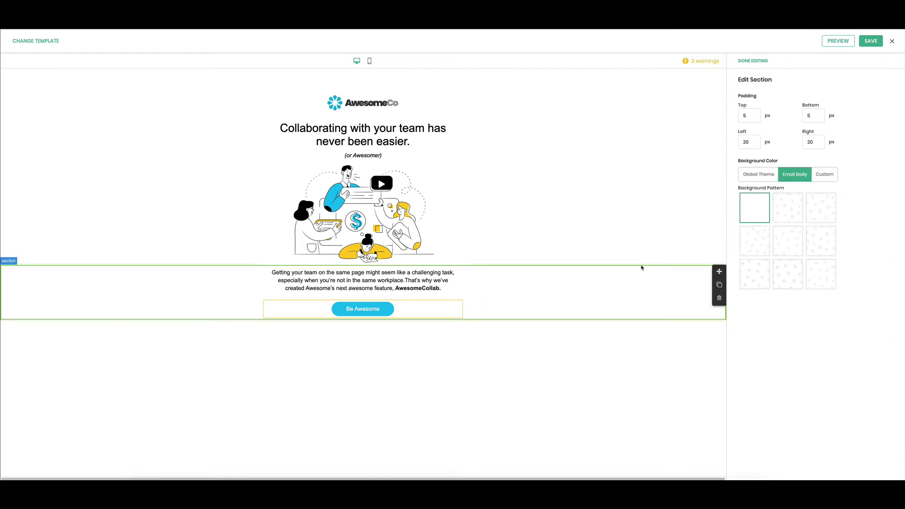
- Add a two-column row below the button and upload a 300 × 244 px illustration into its left column
left_click(757, 62)
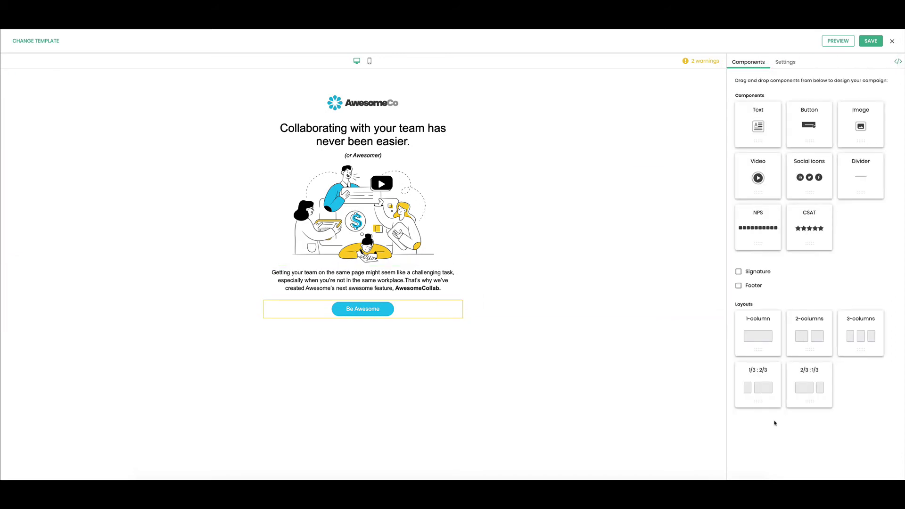
left_click_drag(808, 335, 348, 320)
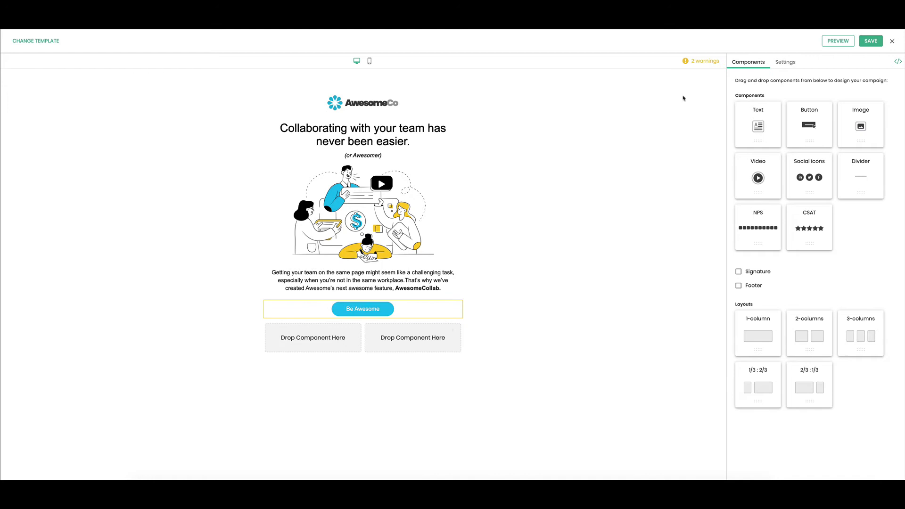
left_click_drag(859, 125, 314, 347)
left_click(314, 347)
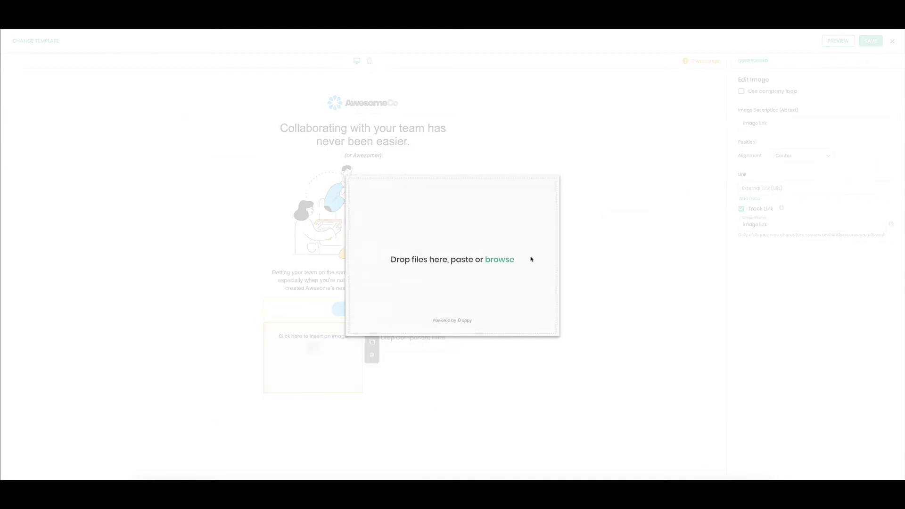
left_click(501, 261)
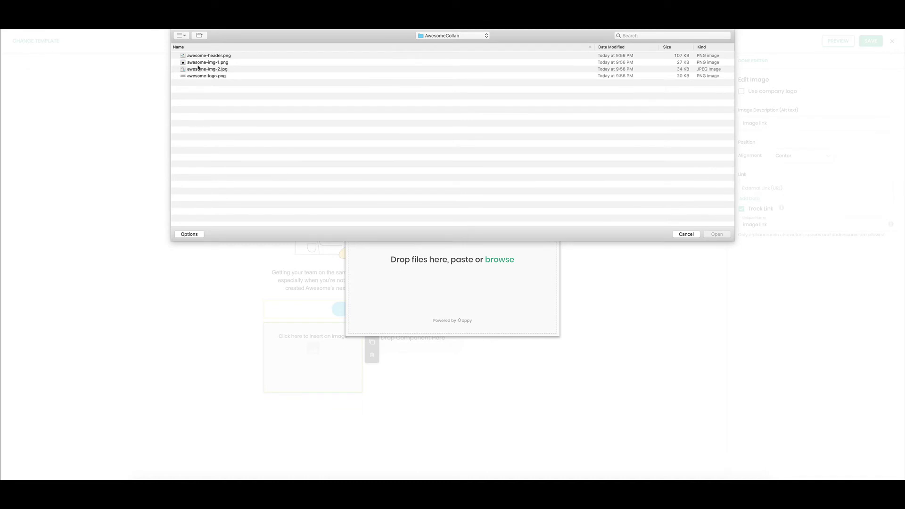
double_click(199, 67)
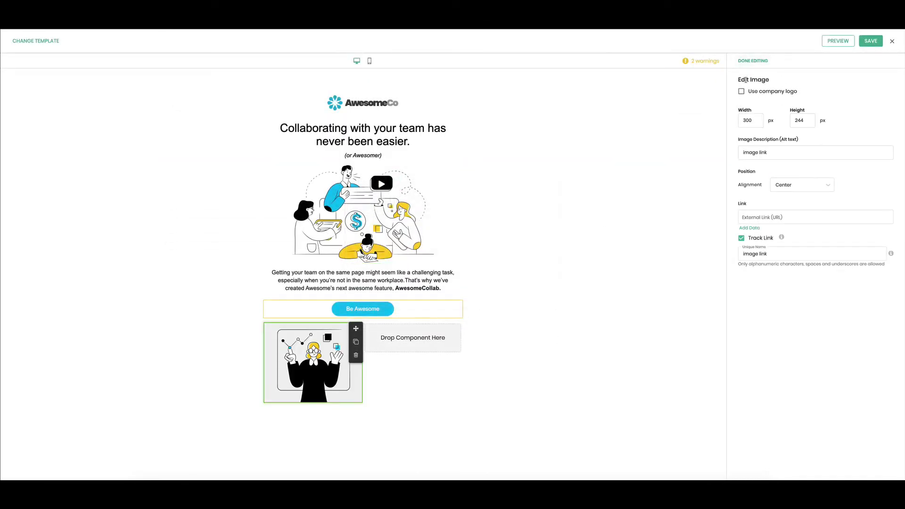
left_click(753, 60)
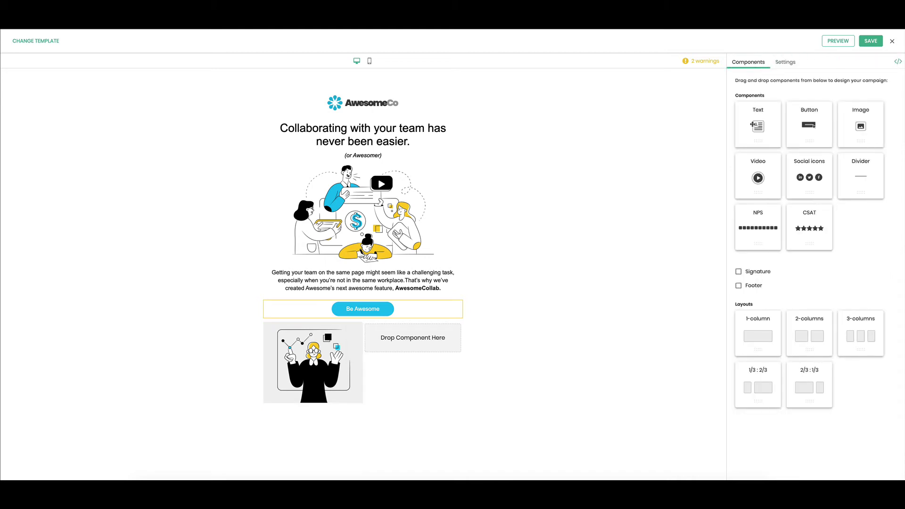
- Add a bold 22px 'Create awesome journeys' heading in the right column, with a text block beneath
left_click_drag(760, 128, 425, 345)
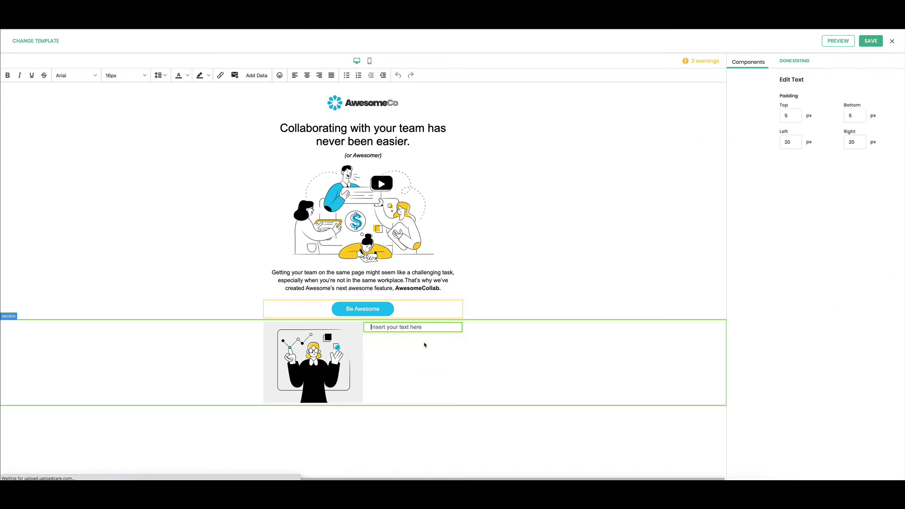
left_click(405, 328)
type("Create ")
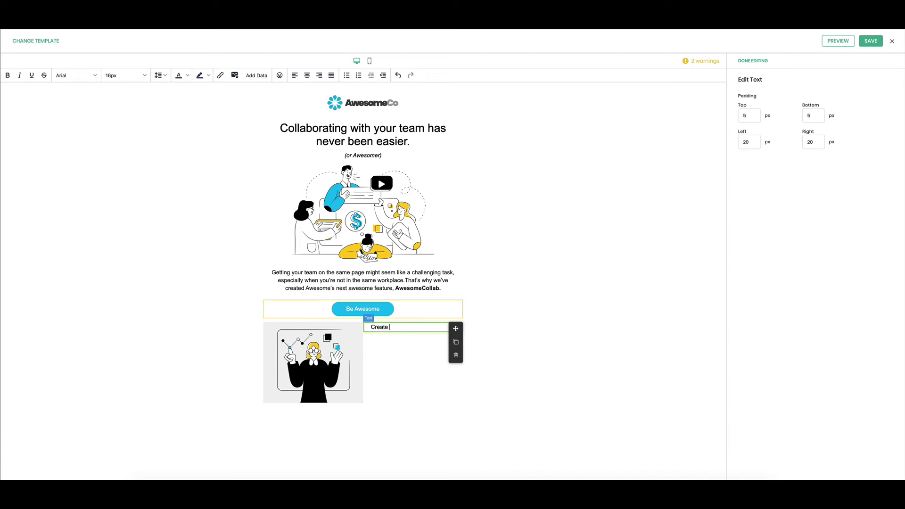
type("awesome journeys")
key("ctrl+a")
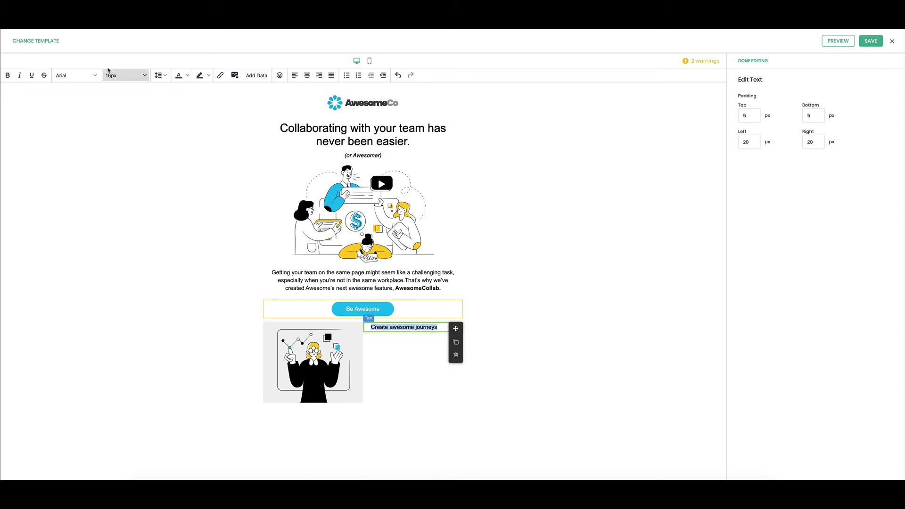
left_click(143, 76)
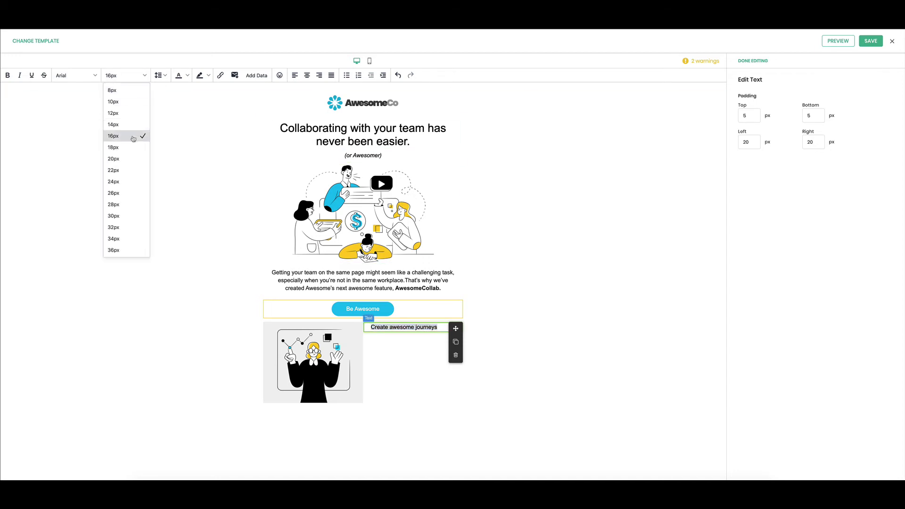
left_click(124, 171)
left_click(8, 75)
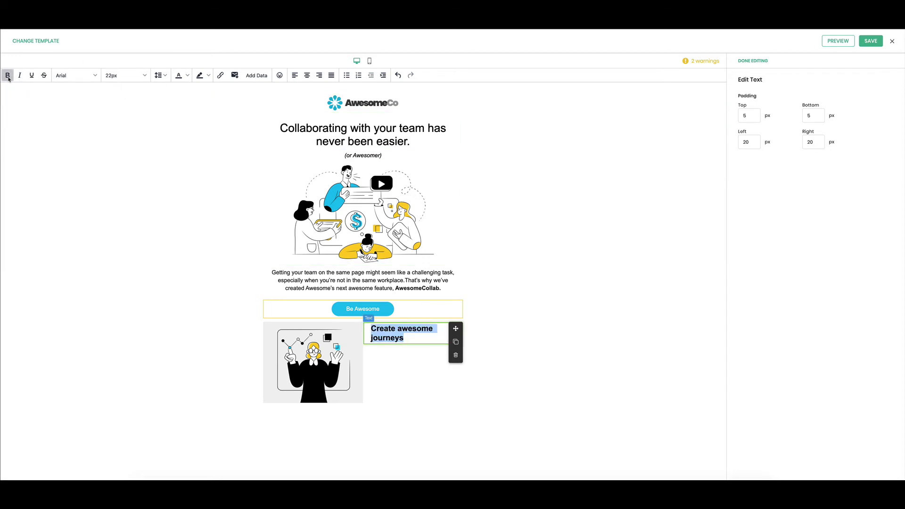
left_click(745, 61)
left_click_drag(760, 134, 405, 367)
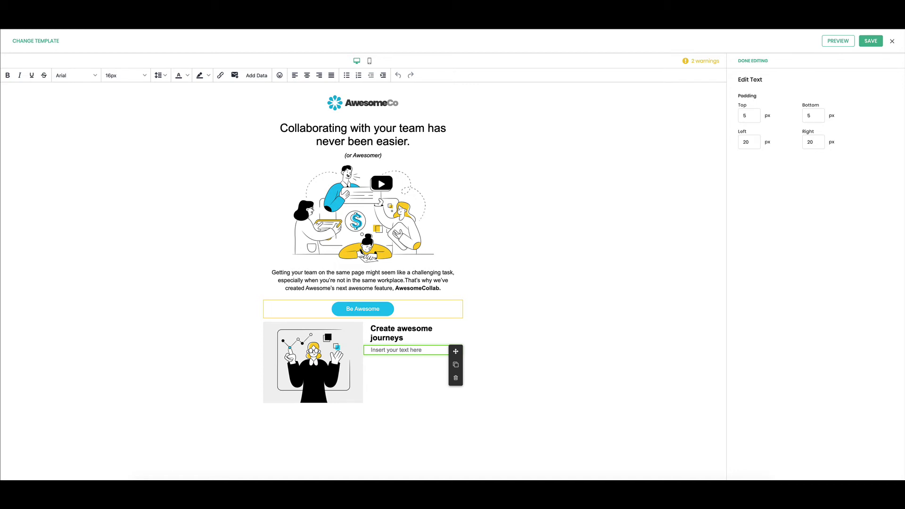
- Paste the feature description into the new text block and set its line spacing to 1.4
left_click(404, 350)
type("Collab on customer journeys with your team. Bring cross-functional ideas together in one place.")
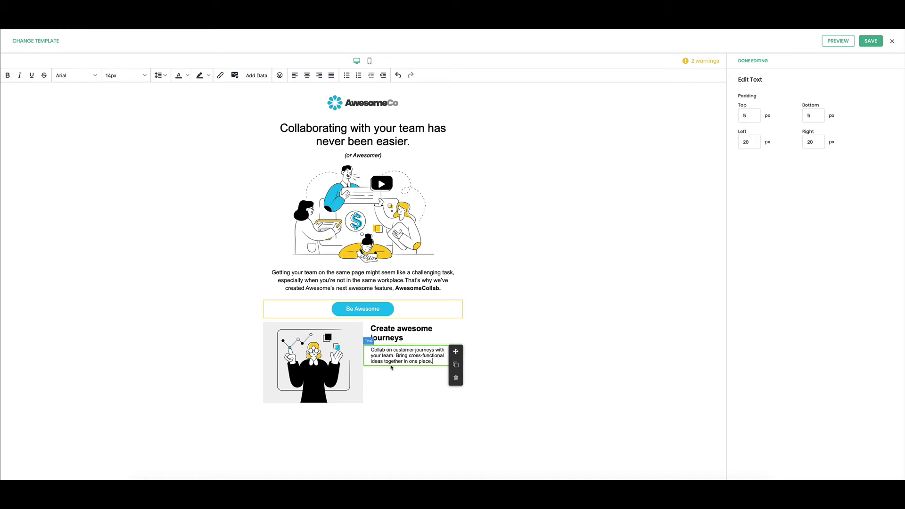
triple_click(399, 355)
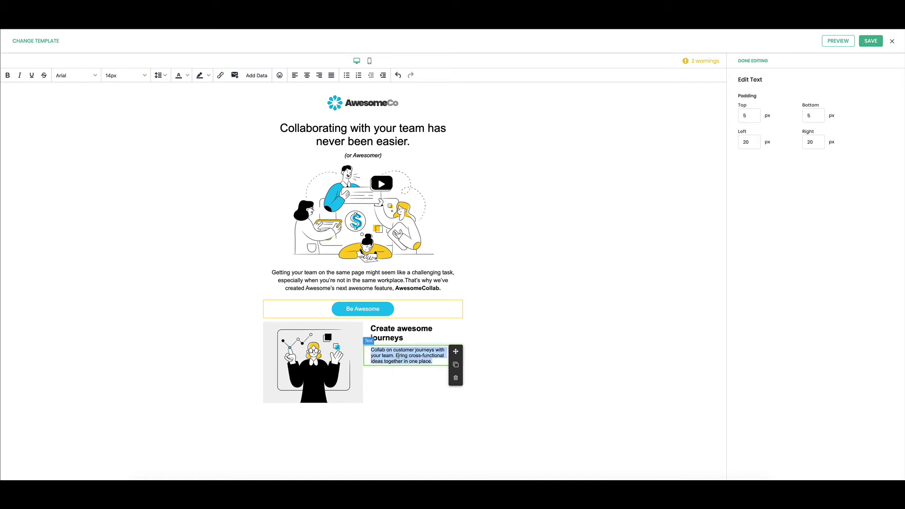
left_click(161, 75)
left_click(161, 136)
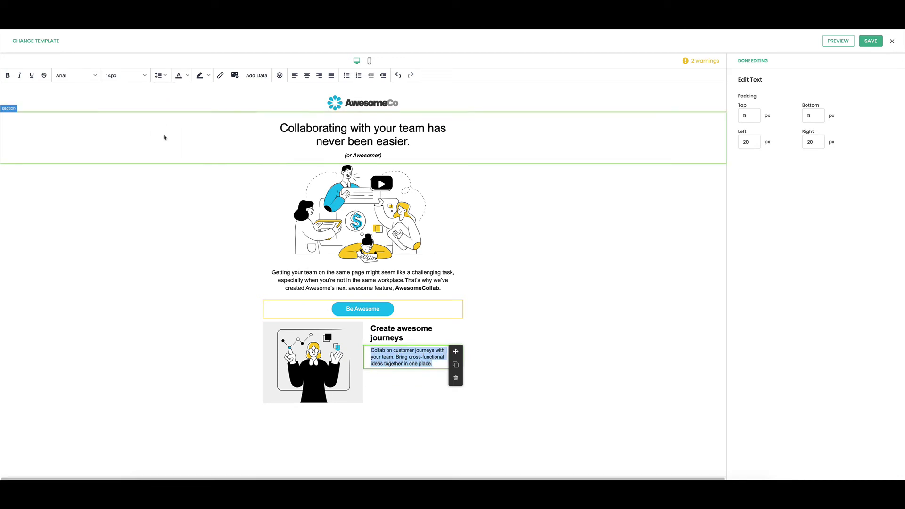
- Add a new line reading 'See it in action' below the description
left_click(406, 372)
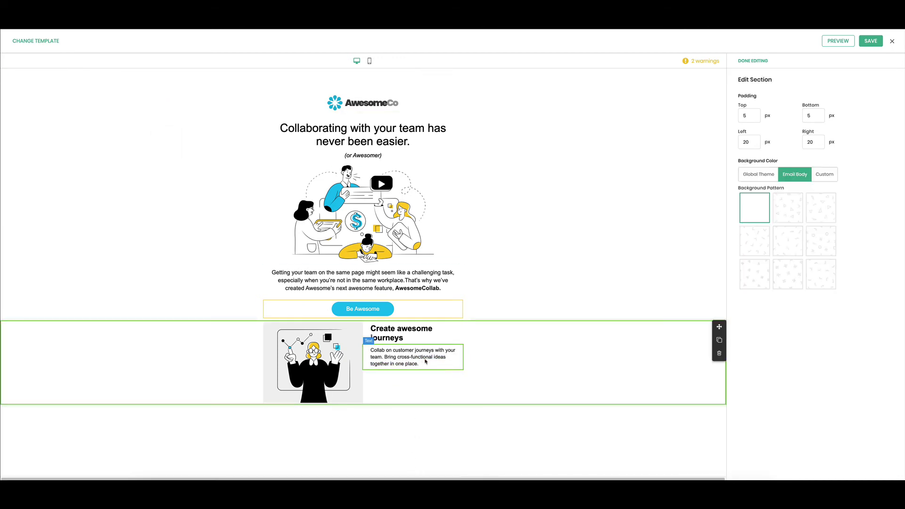
left_click(427, 367)
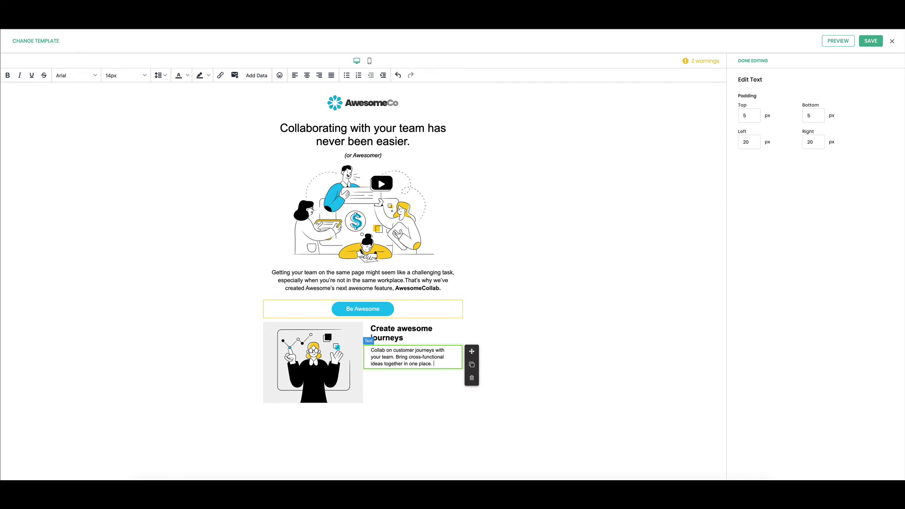
key("Return")
type("Se")
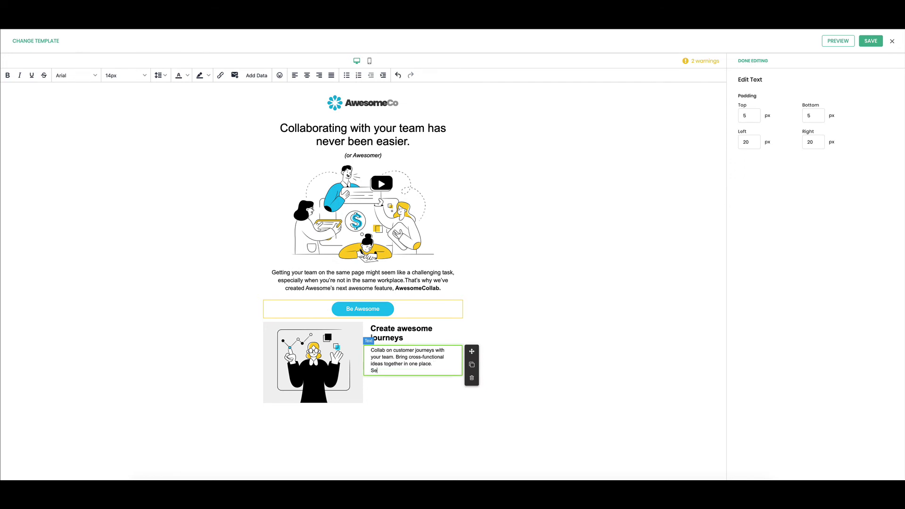
type("e it in action")
triple_click(414, 373)
left_click(220, 75)
left_click(393, 247)
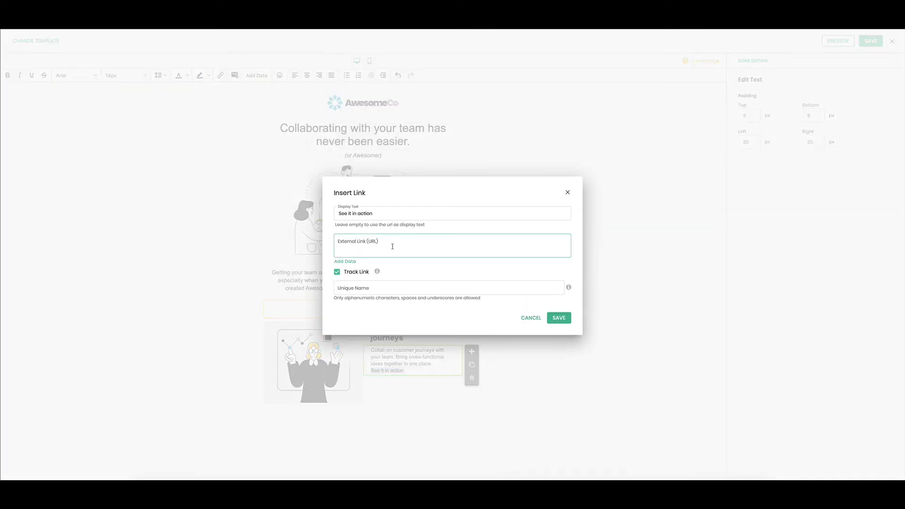
left_click(358, 242)
type("https://www.awesome")
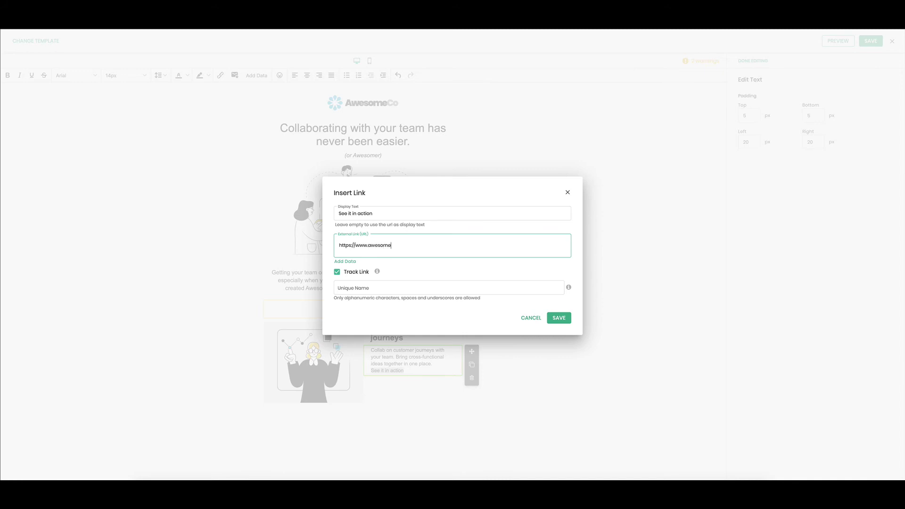
type("eco.com")
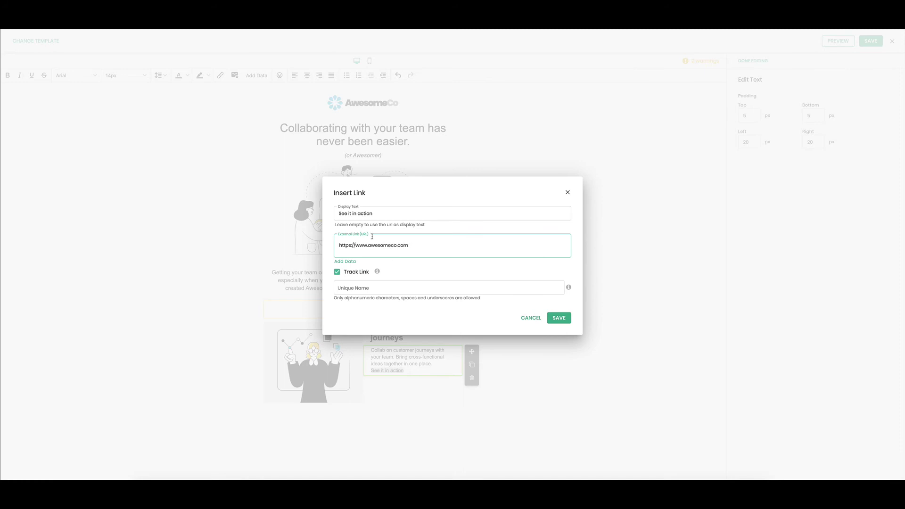
left_click(386, 285)
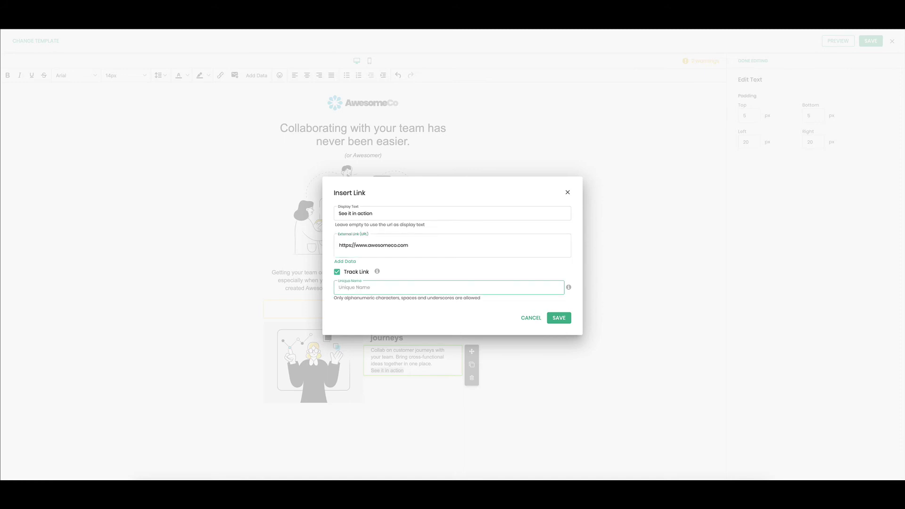
type("textlink 1")
left_click(559, 318)
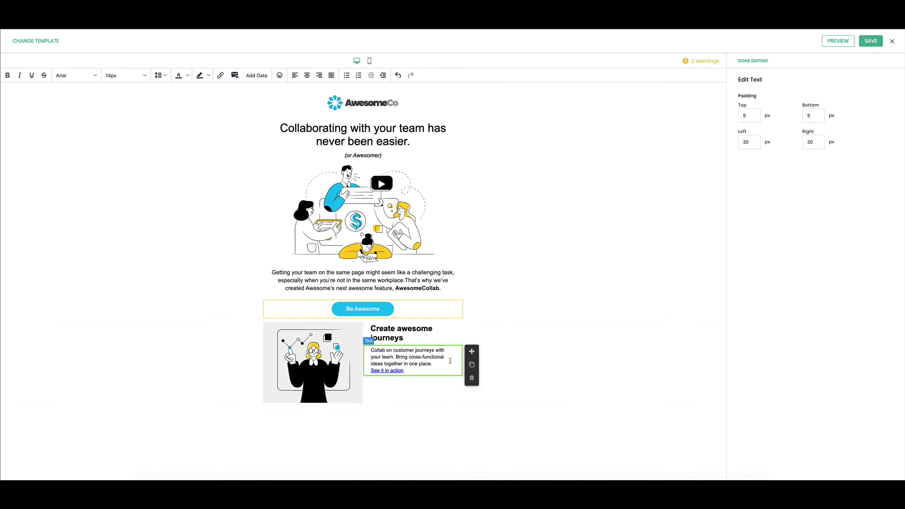
left_click(450, 397)
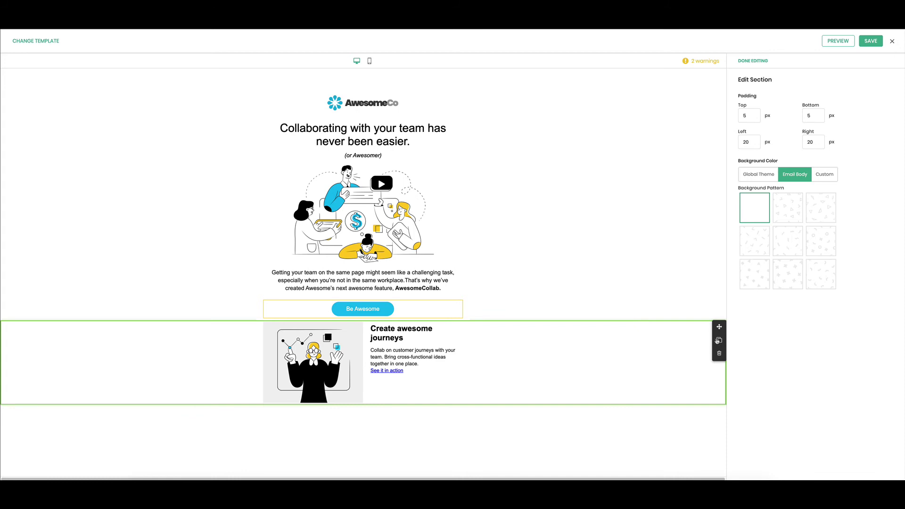
- Duplicate the Create awesome journeys feature and replace the copy's image with a local file
left_click(719, 340)
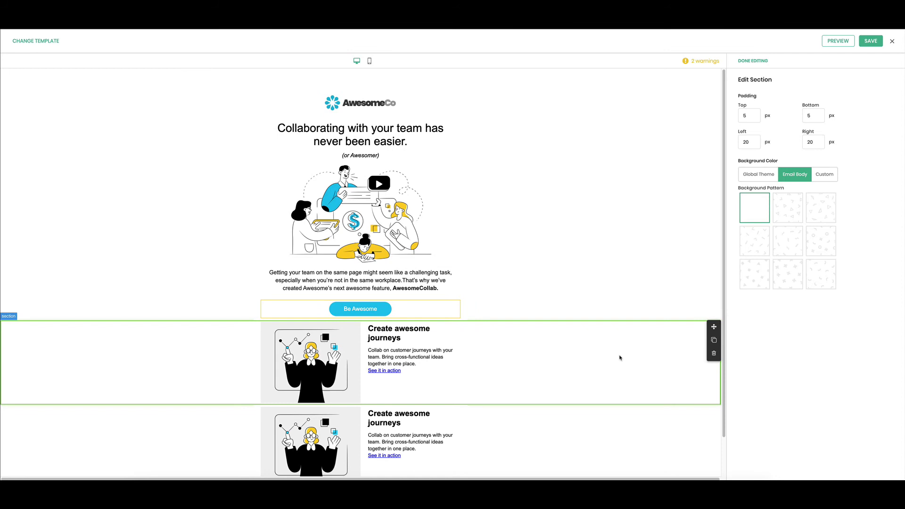
scroll(620, 358, "down", 2)
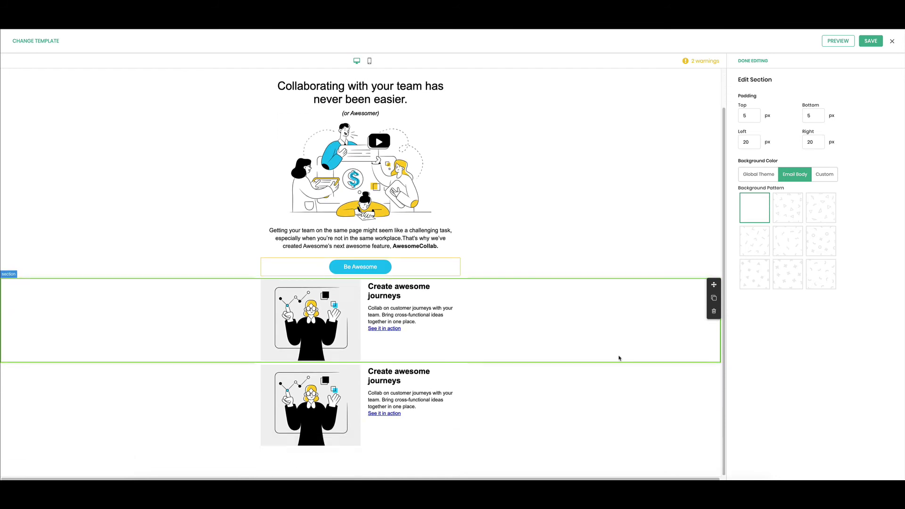
left_click(317, 412)
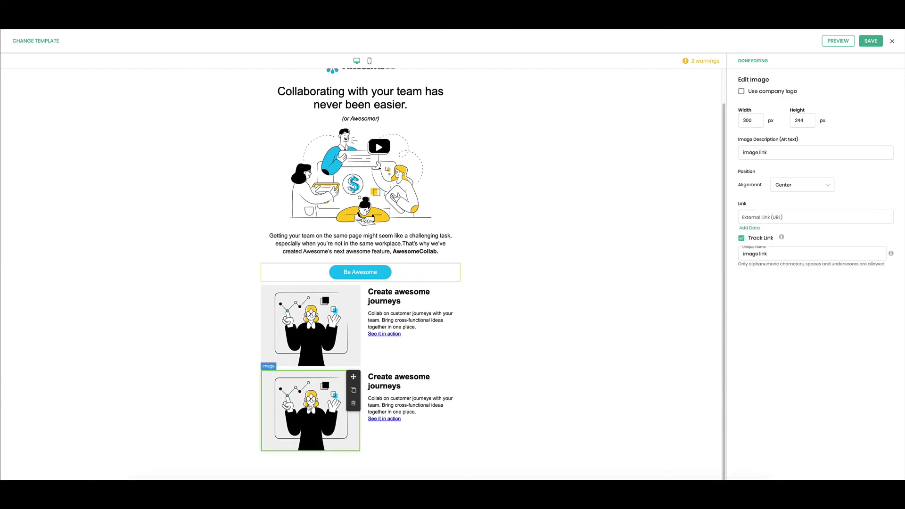
double_click(325, 408)
left_click(488, 260)
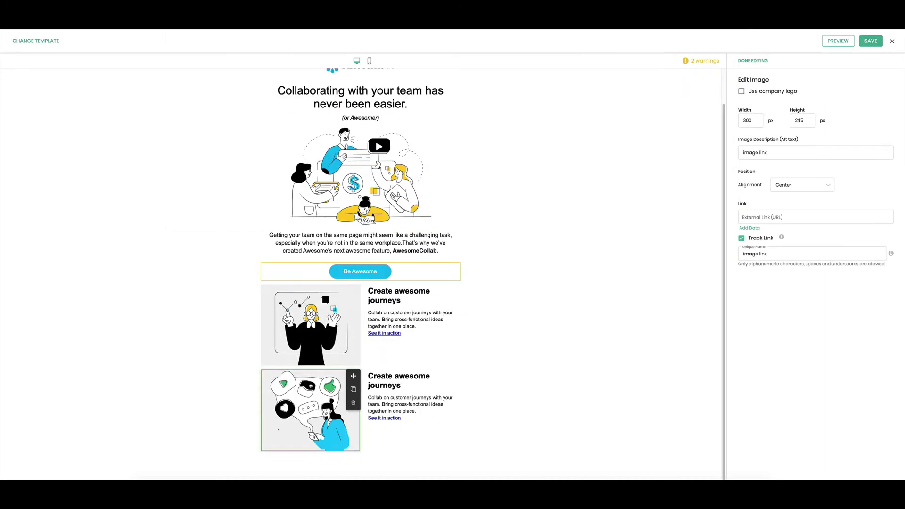
- Rename the copied feature's heading to 'Share with stakeholders'
double_click(398, 385)
triple_click(397, 386)
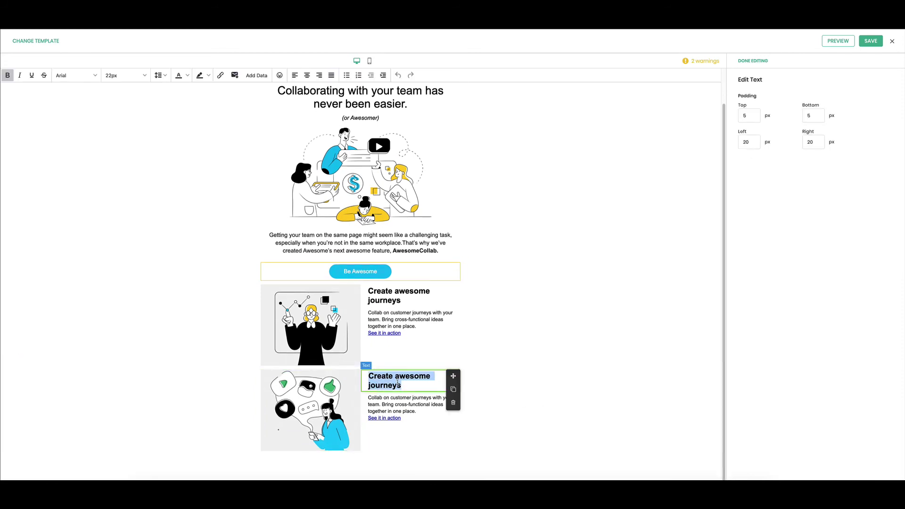
type("Share ")
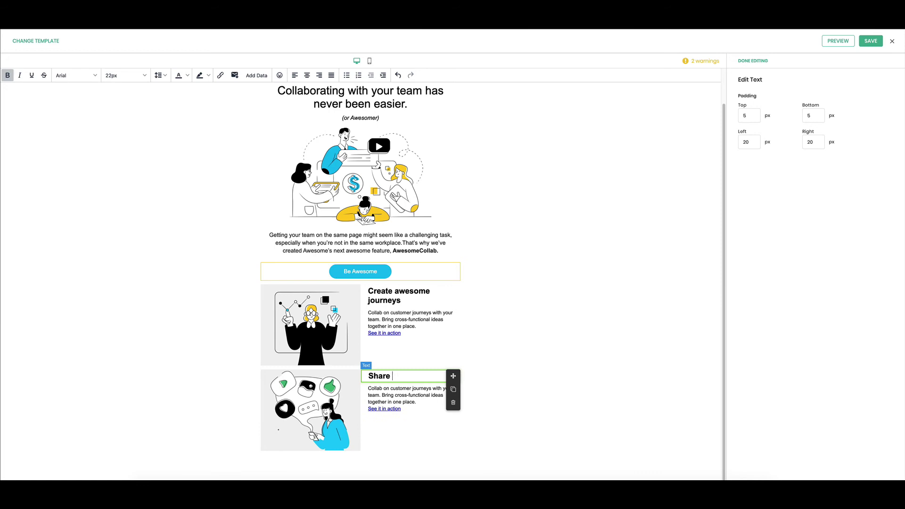
type("with stakeholders")
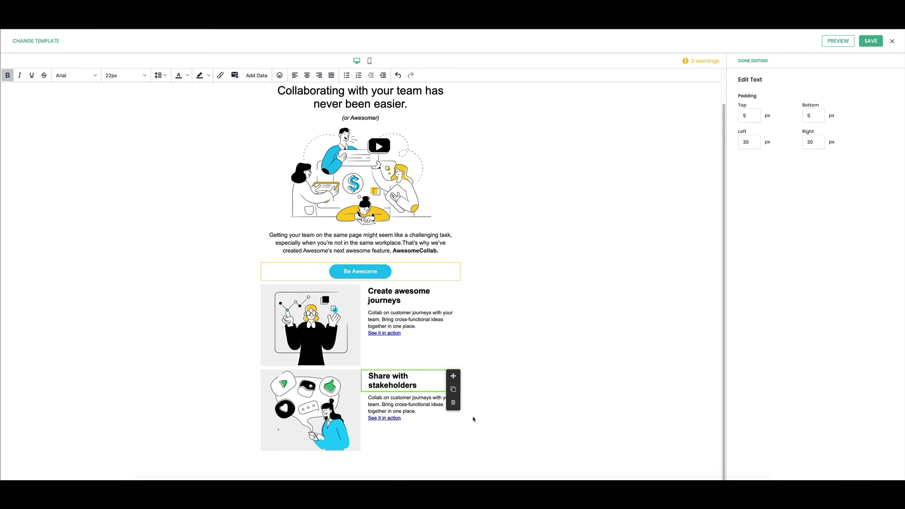
- Paste new body copy over the old text and change the link line to 'Try it Free'
left_click(401, 411)
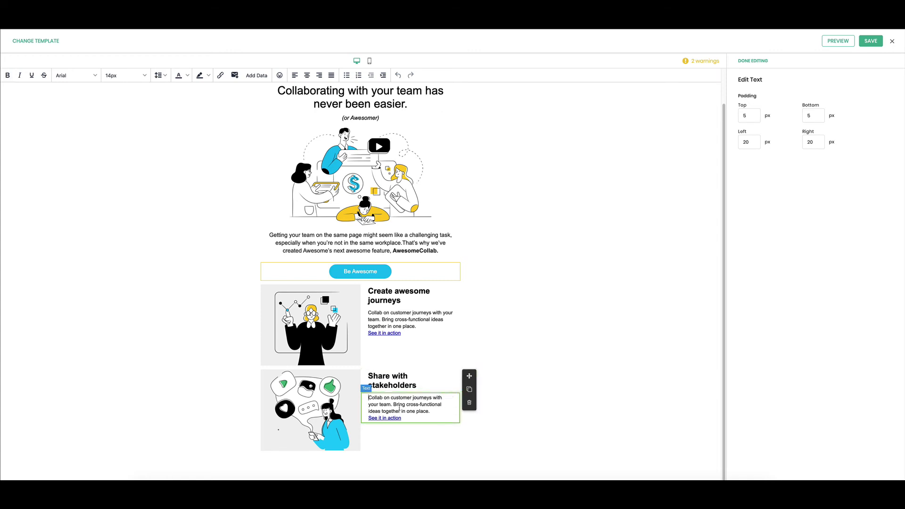
triple_click(430, 411)
type("Share your ideas throughout your company by email, slack or whatever communication tool your company prefers.")
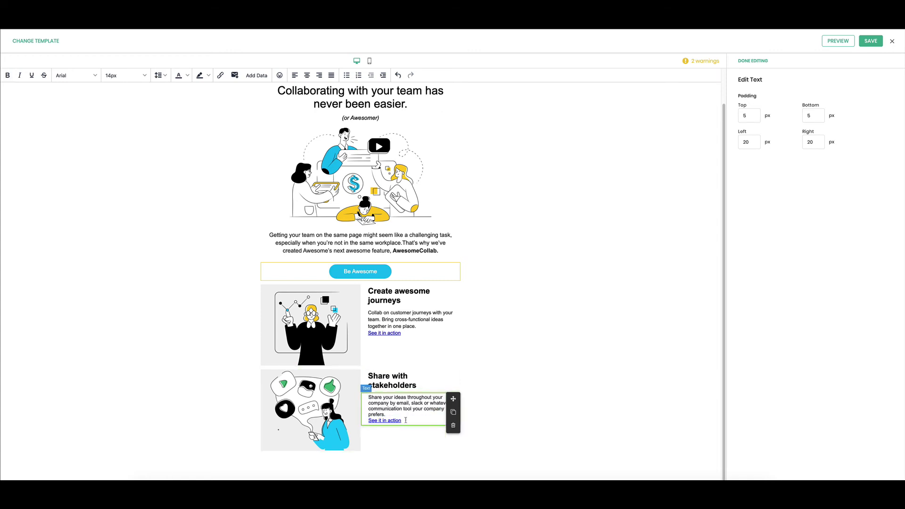
triple_click(407, 422)
type("Try")
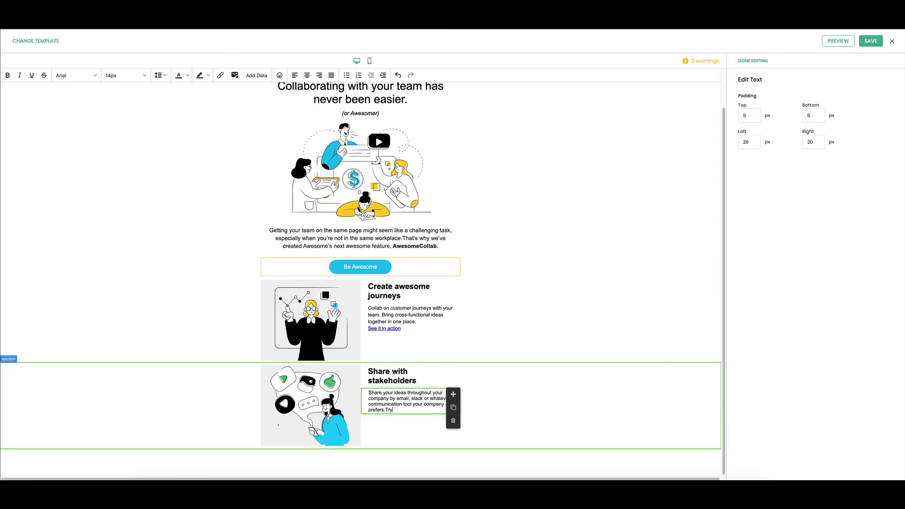
type(" it Free")
left_click_drag(386, 415, 408, 415)
left_click(222, 76)
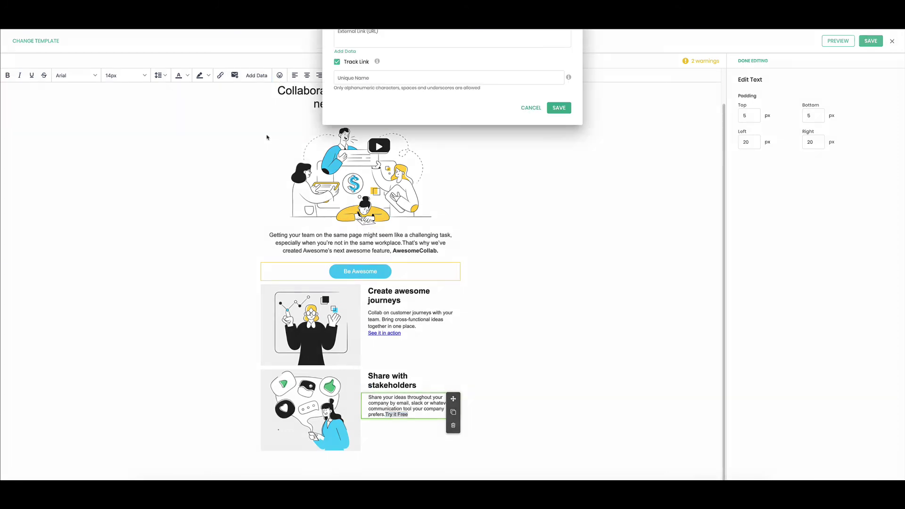
left_click(376, 244)
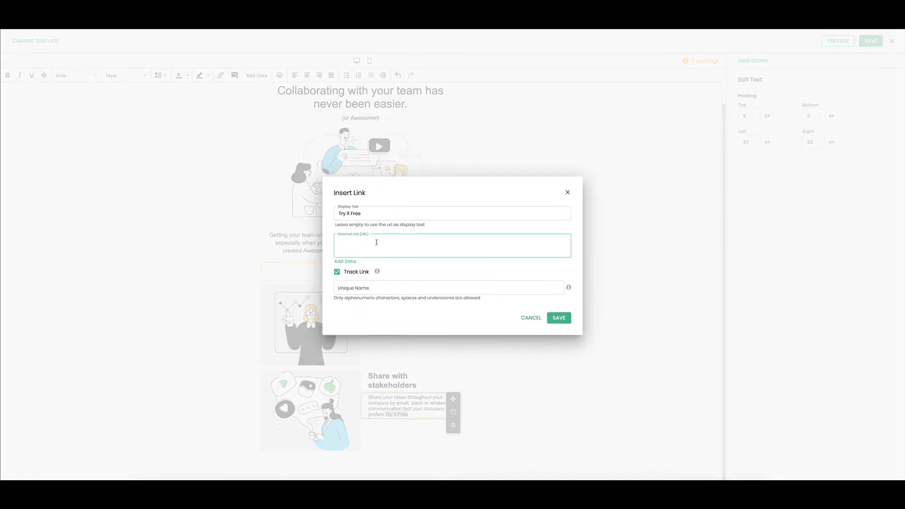
type("https://www.awesomeco.com")
left_click(373, 286)
type("te")
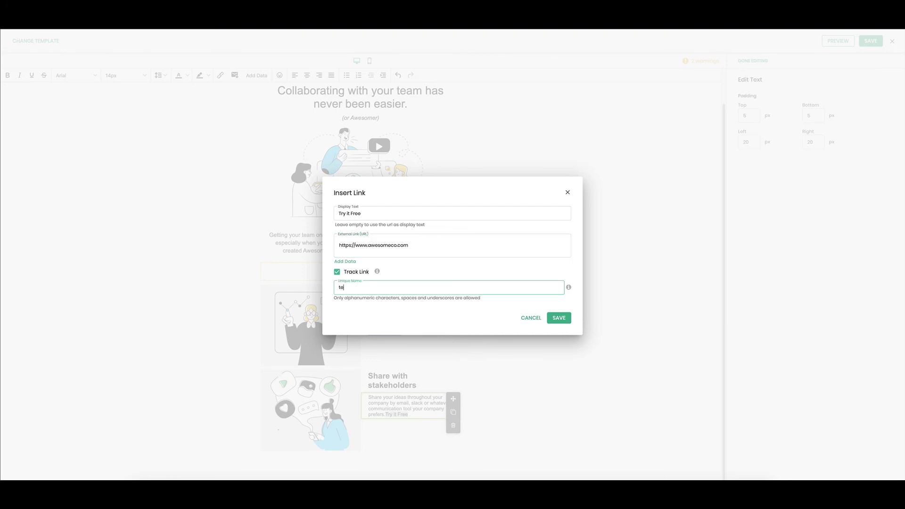
type("xtlink2")
key("Left")
left_click(559, 318)
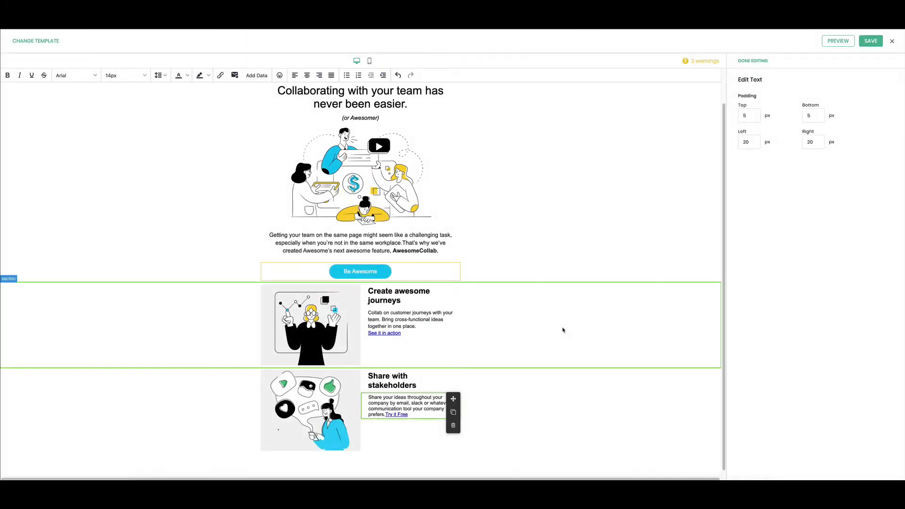
- Move Share with stakeholders above Create awesome journeys and give the lower section 20 px top padding
left_click(559, 334)
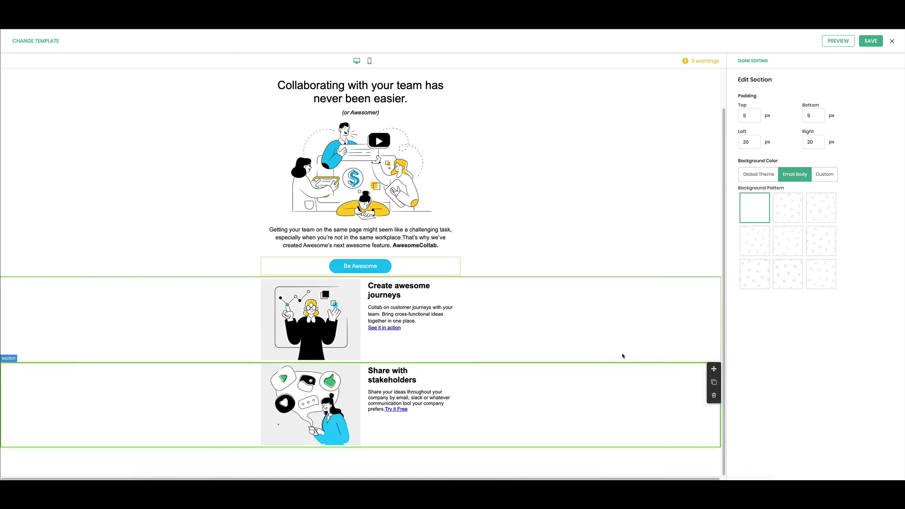
left_click_drag(714, 371, 708, 298)
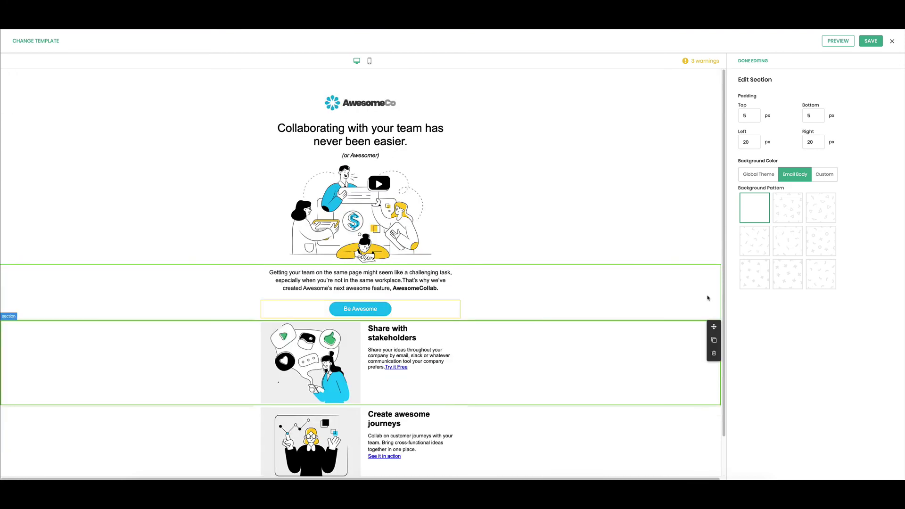
scroll(700, 321, "down", 1)
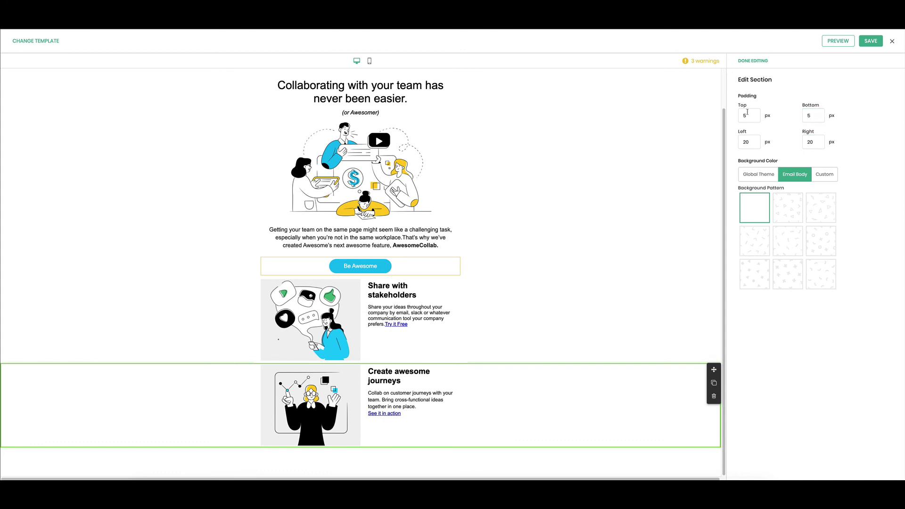
left_click(810, 114)
left_click(745, 114)
type("20")
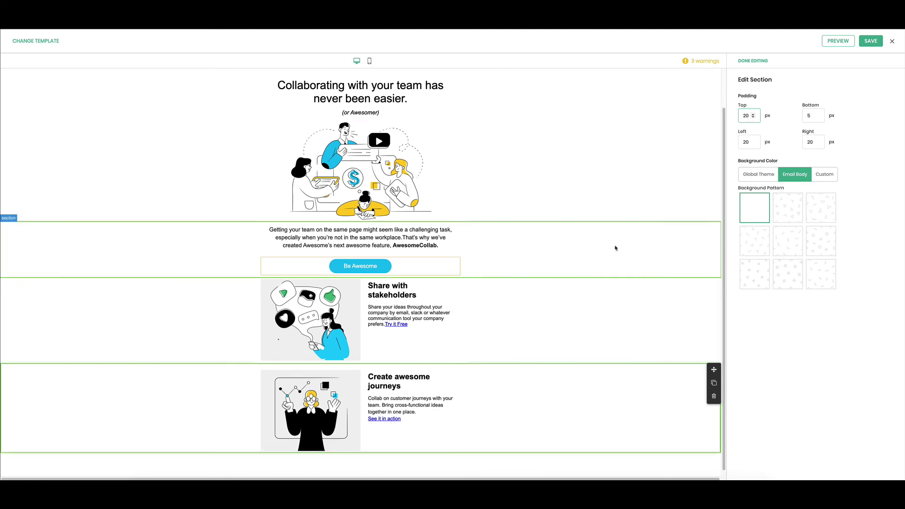
left_click(755, 61)
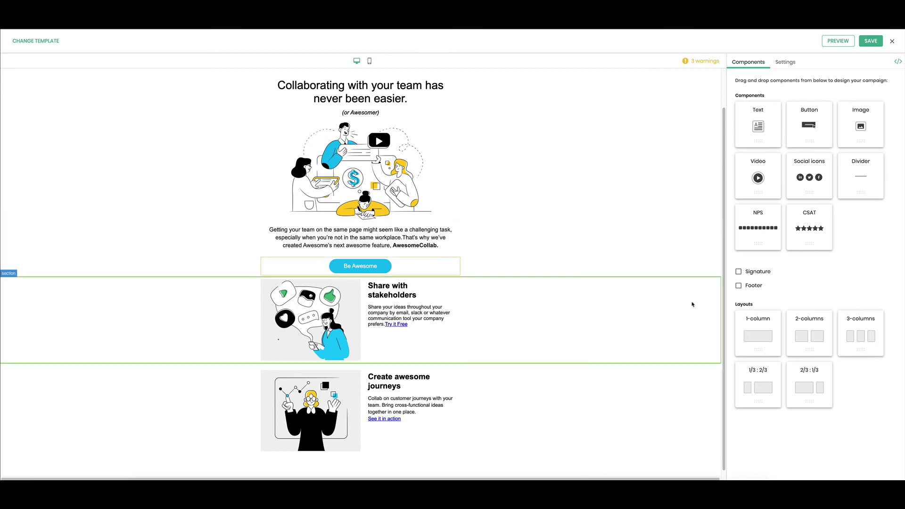
- Add a bottom row holding a copy of the Be Awesome button, with 30 px section top padding
left_click_drag(745, 338, 325, 464)
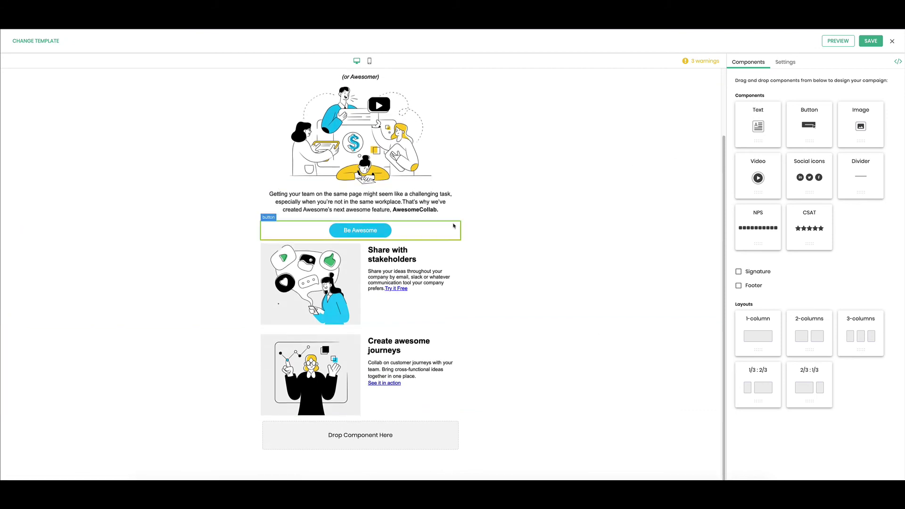
left_click(432, 229)
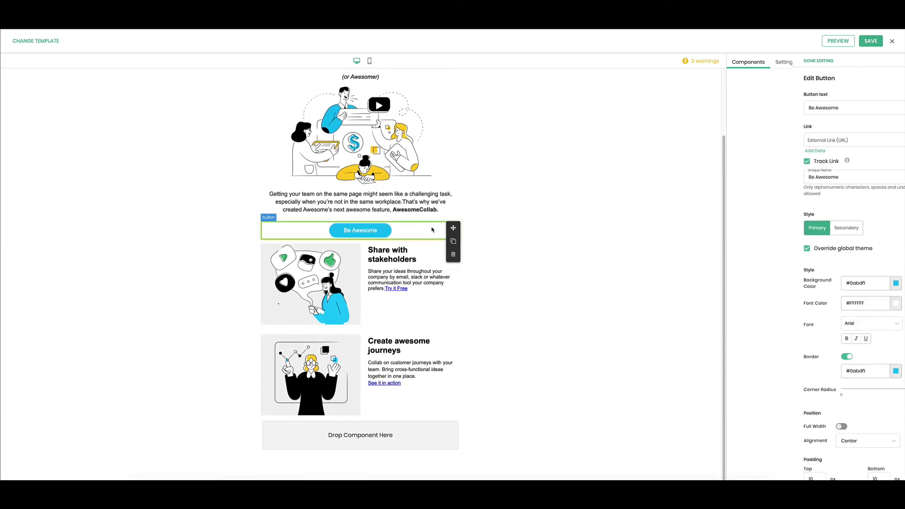
left_click(454, 241)
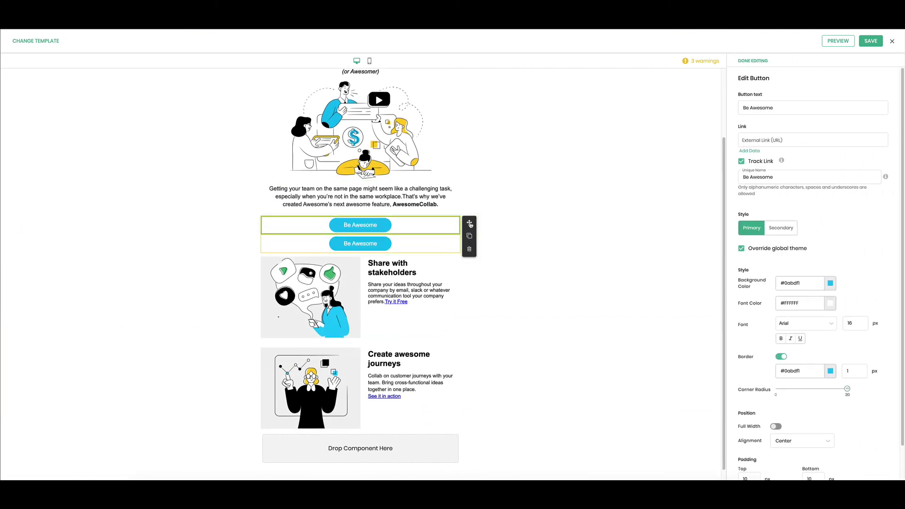
left_click_drag(469, 223, 423, 444)
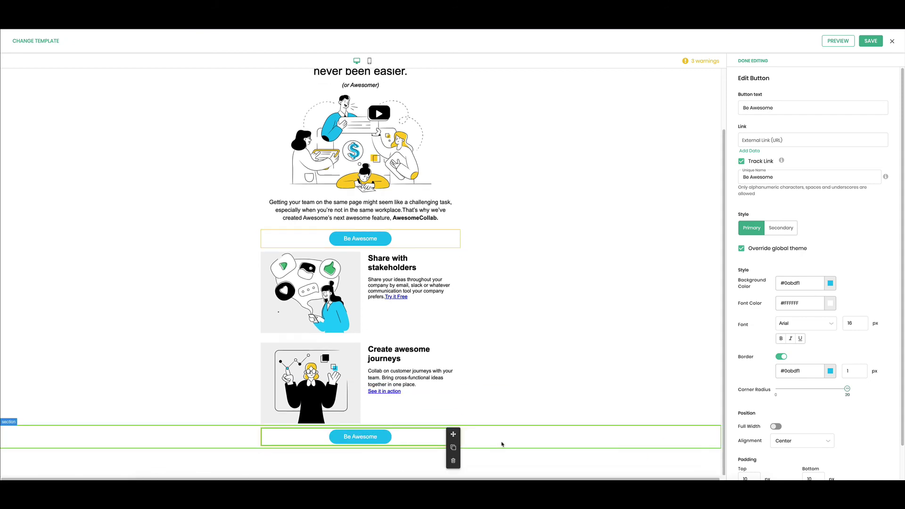
left_click(504, 442)
double_click(743, 115)
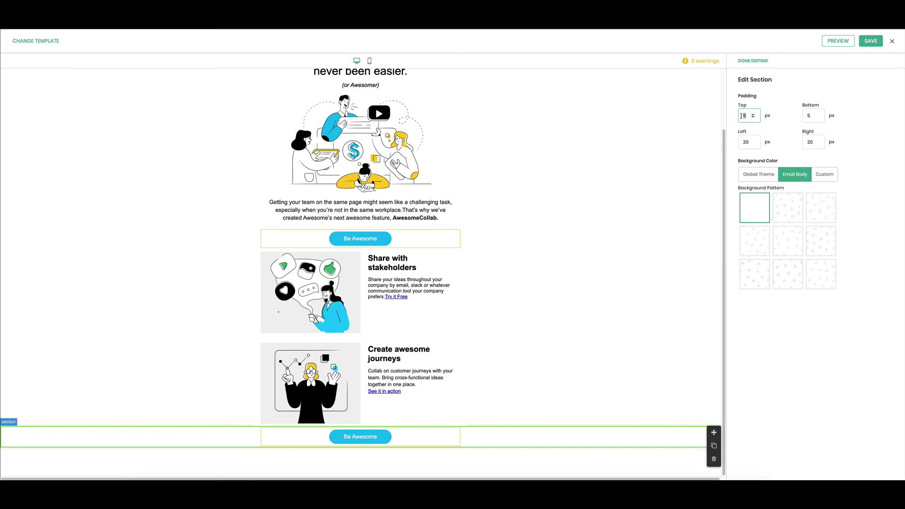
type("30")
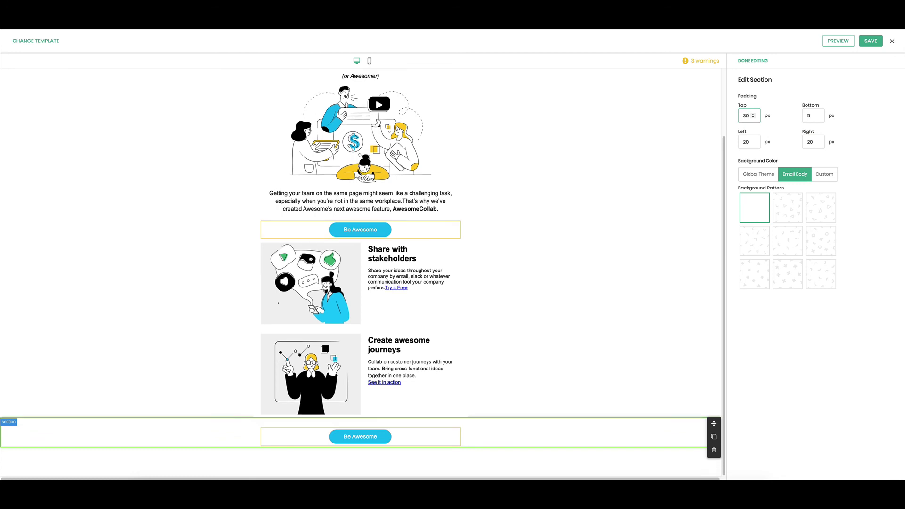
- Relabel the bottom button 'Try AwesomeCollab'
left_click(356, 439)
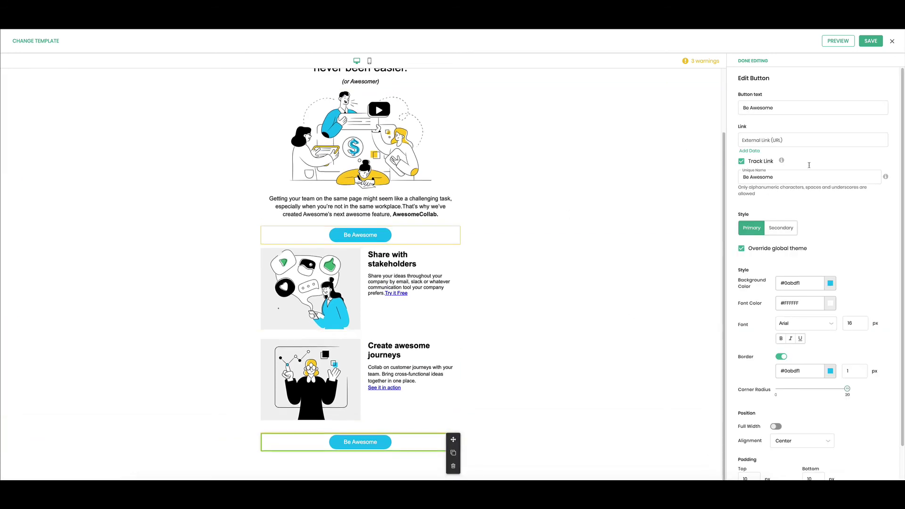
double_click(753, 107)
triple_click(754, 107)
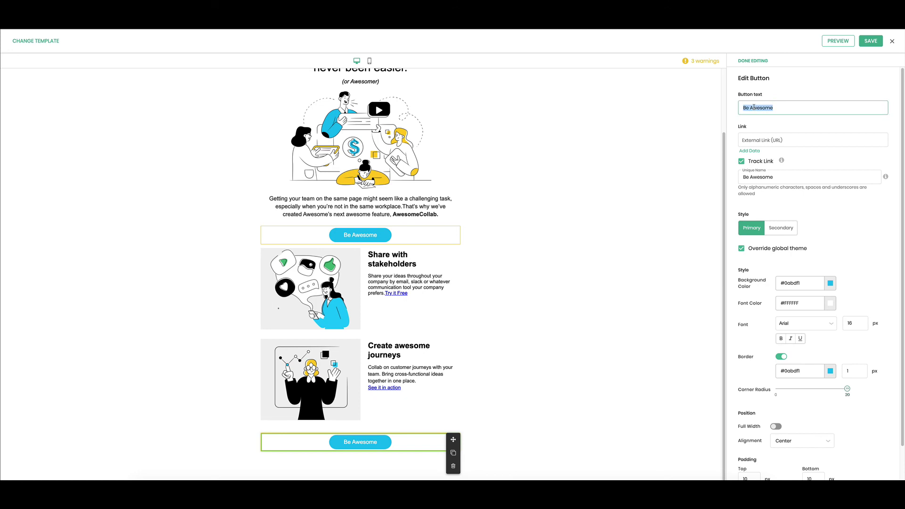
type("Try")
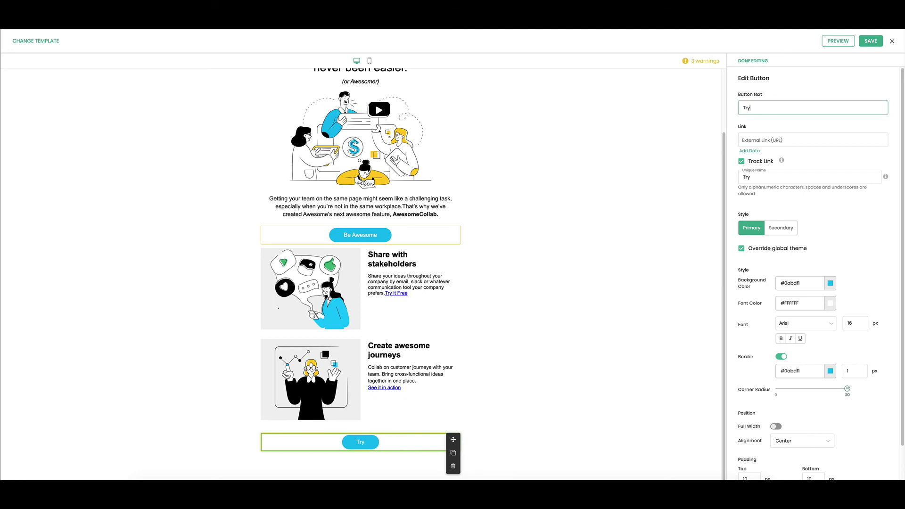
type(" AwesomeCollab")
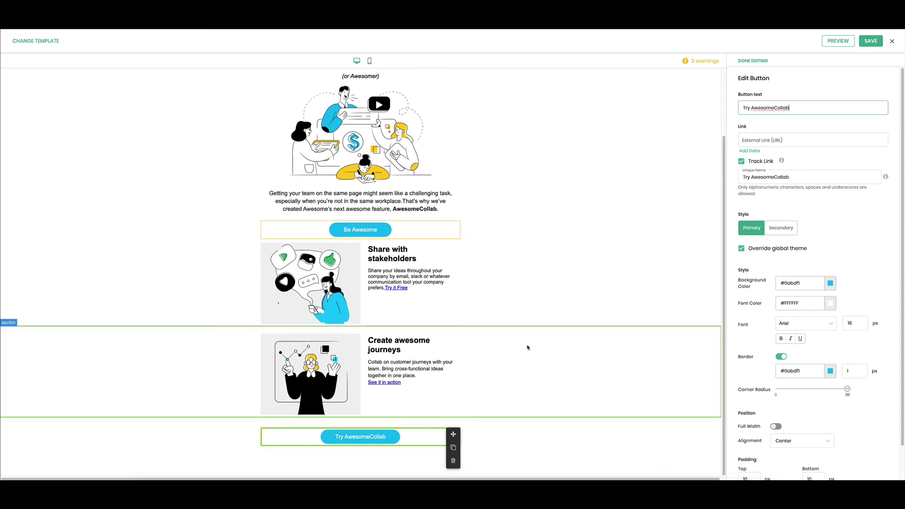
left_click(507, 353)
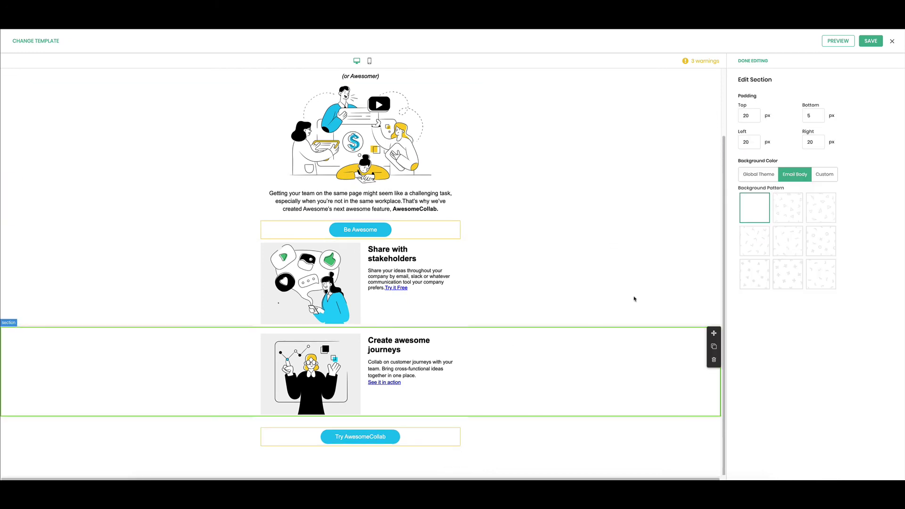
left_click(754, 62)
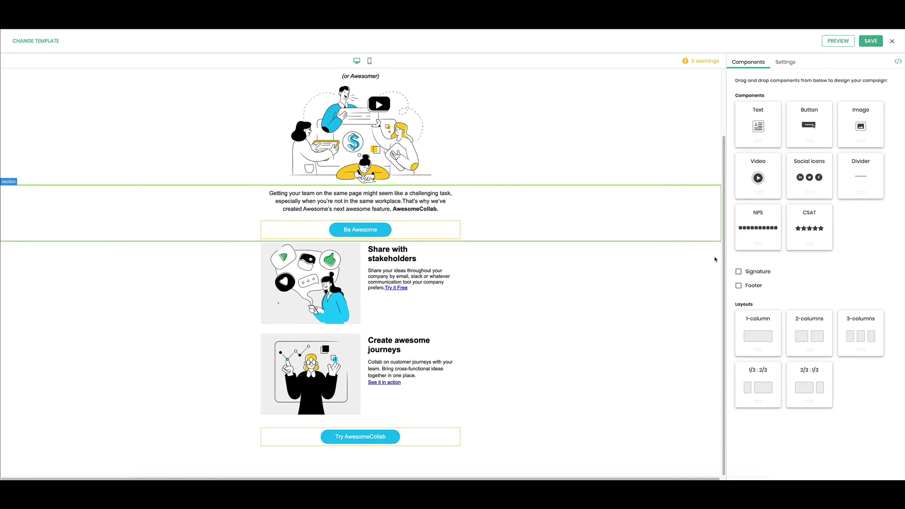
- Enable the Footer component so the email ends with an unsubscribe line and social icons
scroll(715, 258, "up", 1)
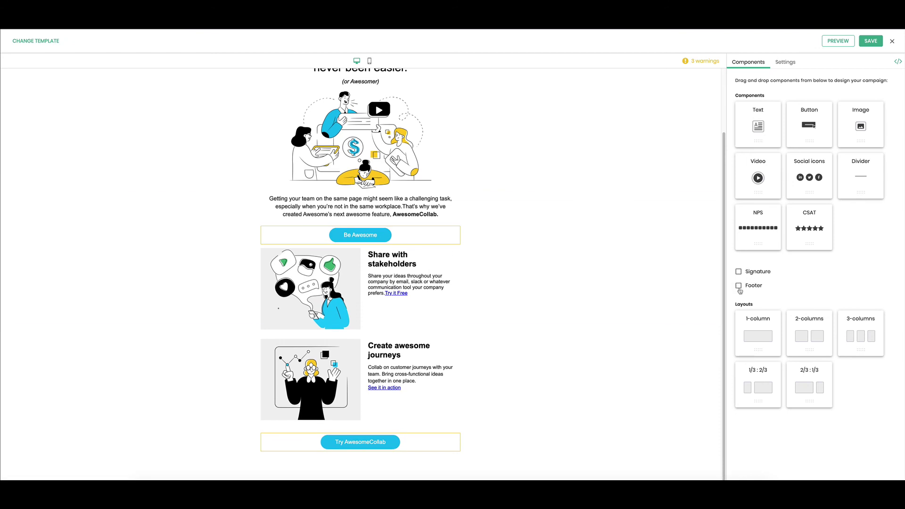
left_click(739, 286)
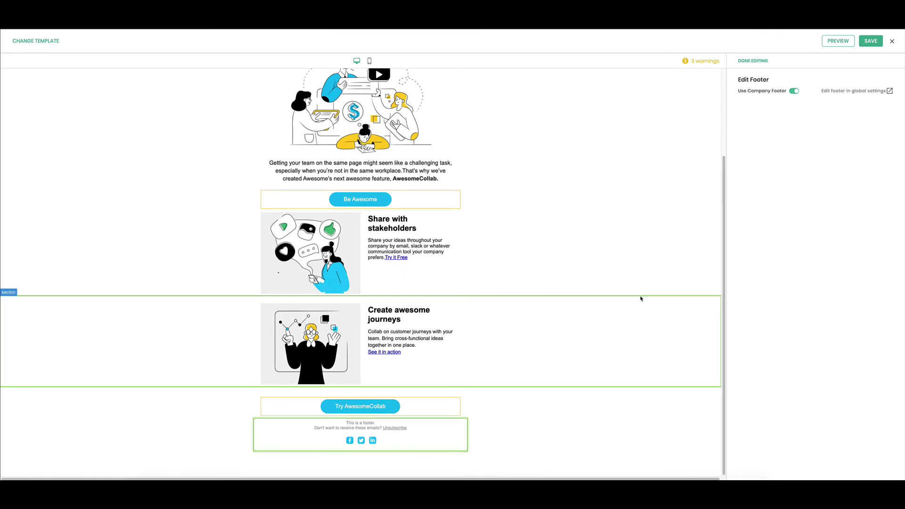
left_click(745, 61)
scroll(486, 265, "up", 3)
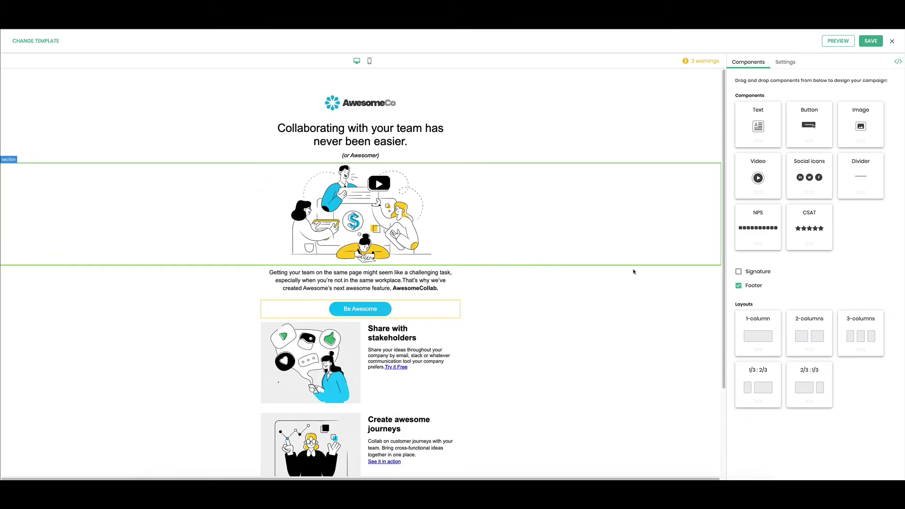
scroll(649, 278, "down", 3)
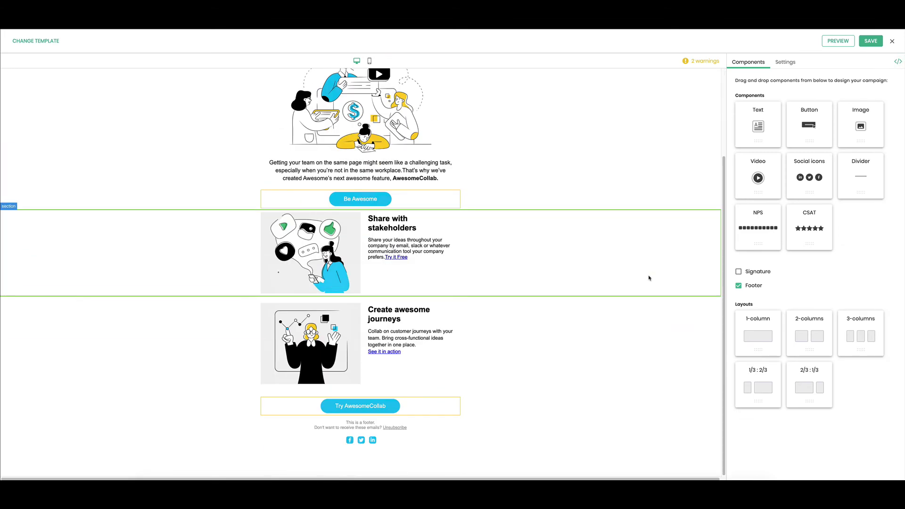
- Select the hero image's section and switch its Background Color to Custom
scroll(649, 278, "up", 3)
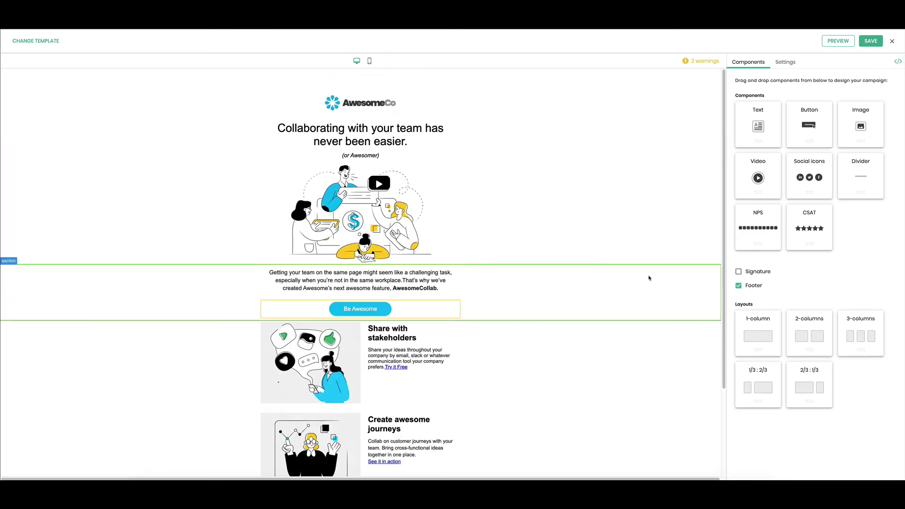
left_click(440, 230)
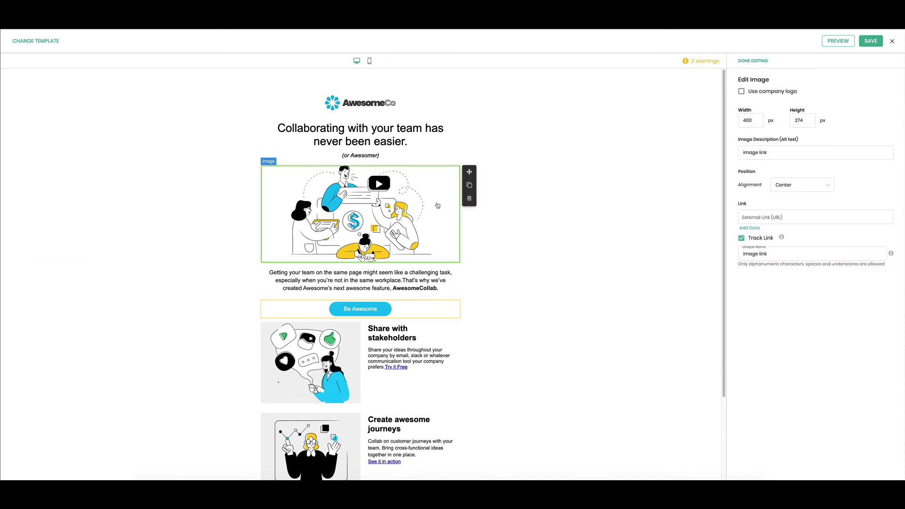
left_click(503, 220)
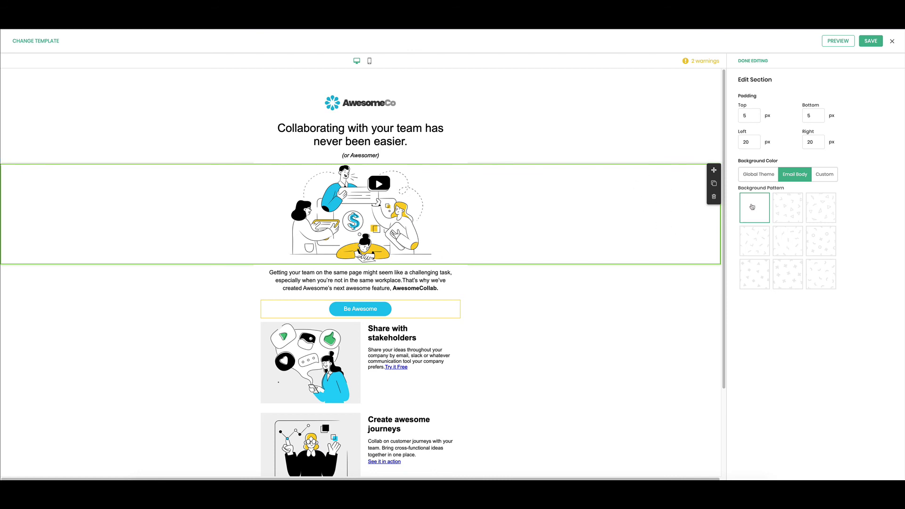
left_click(825, 174)
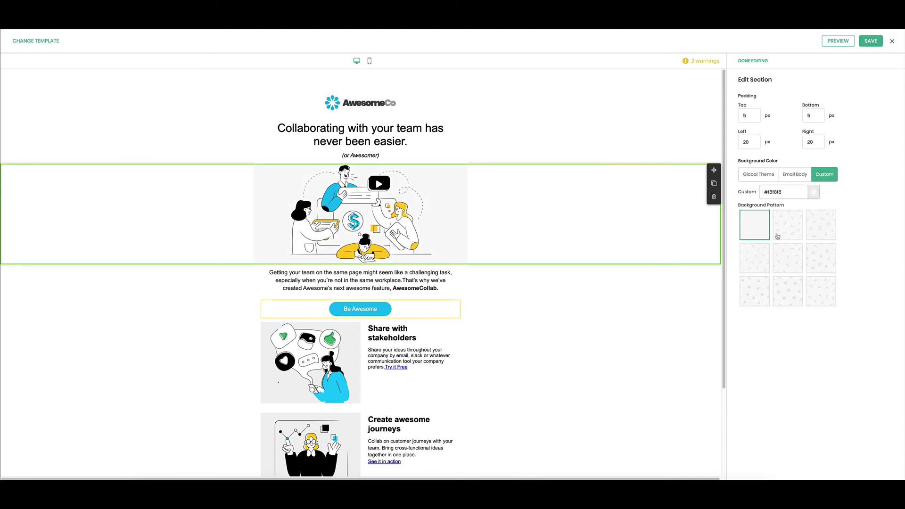
left_click(814, 193)
- Try teal and light blue shades, then settle on a #ffffff background
left_click(843, 161)
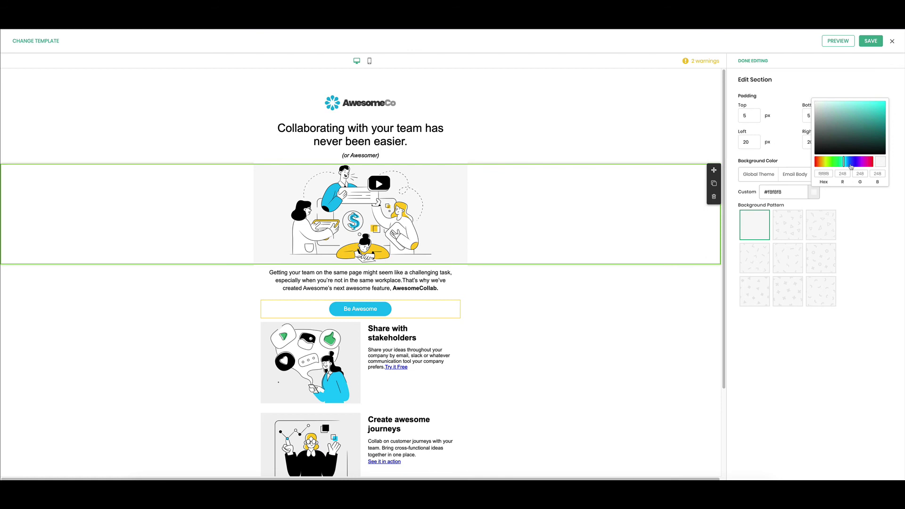
left_click(866, 119)
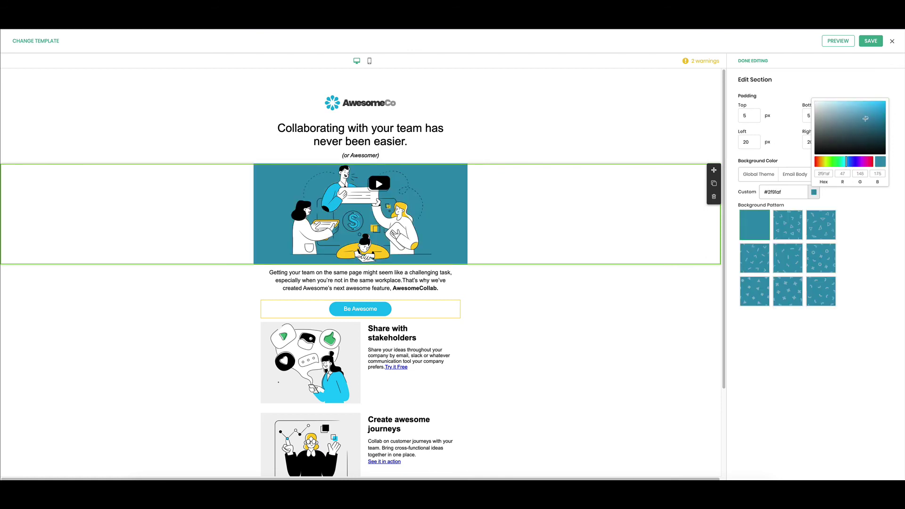
left_click(866, 110)
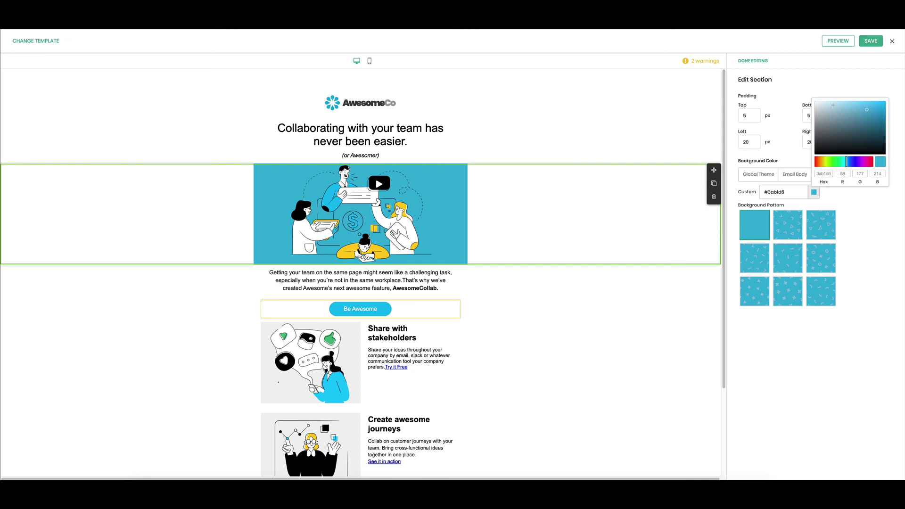
left_click_drag(832, 112, 806, 101)
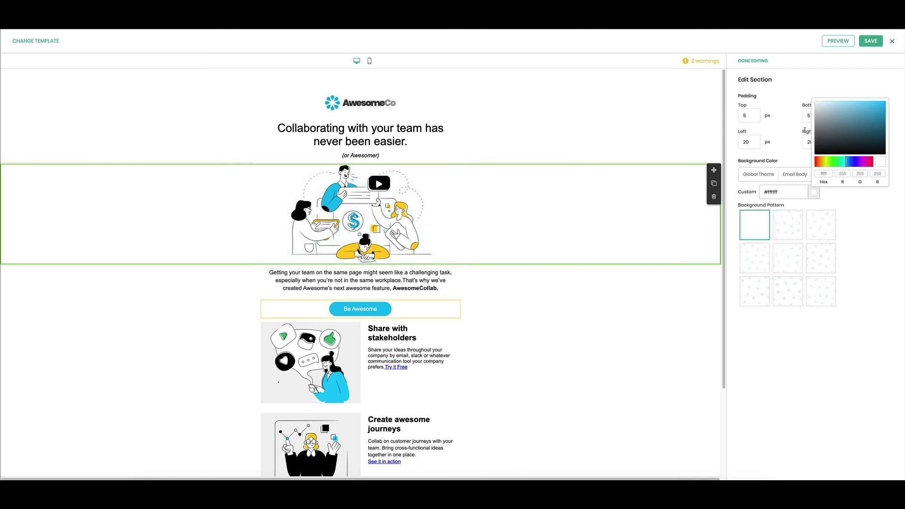
left_click(793, 336)
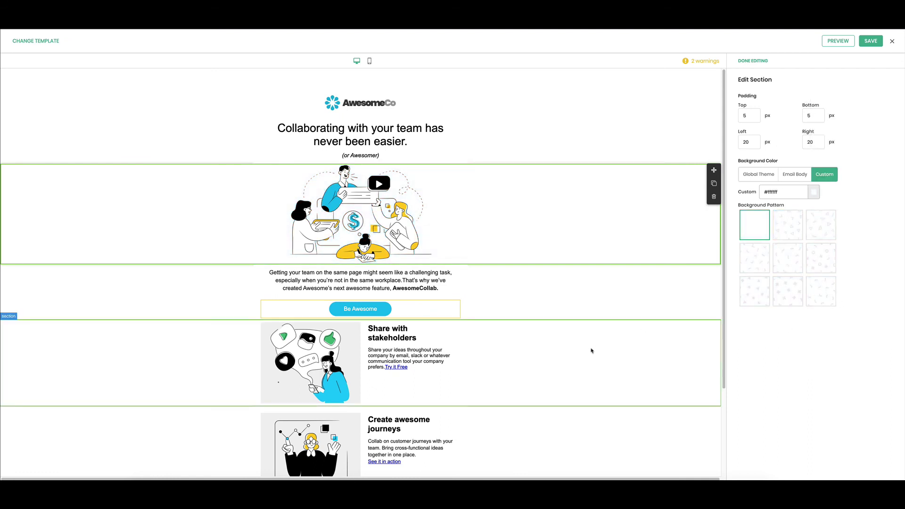
left_click(593, 349)
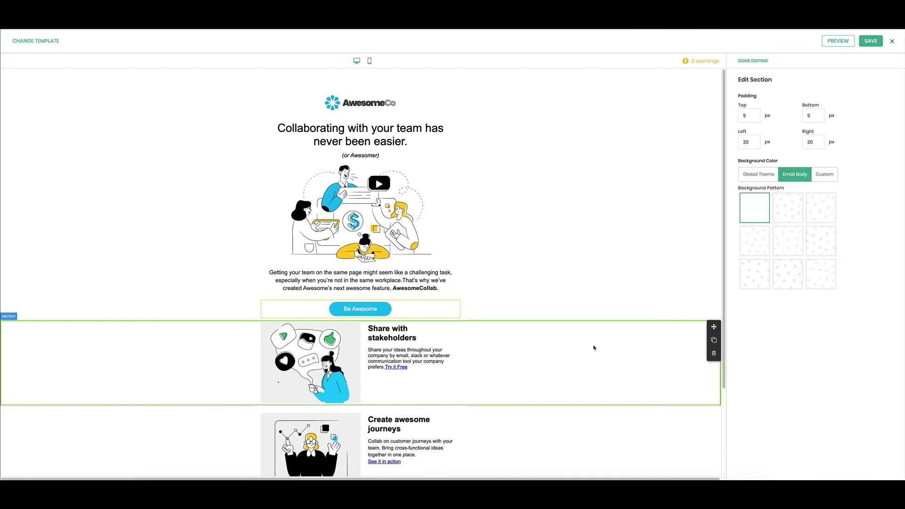
scroll(594, 348, "down", 2)
scroll(594, 348, "up", 2)
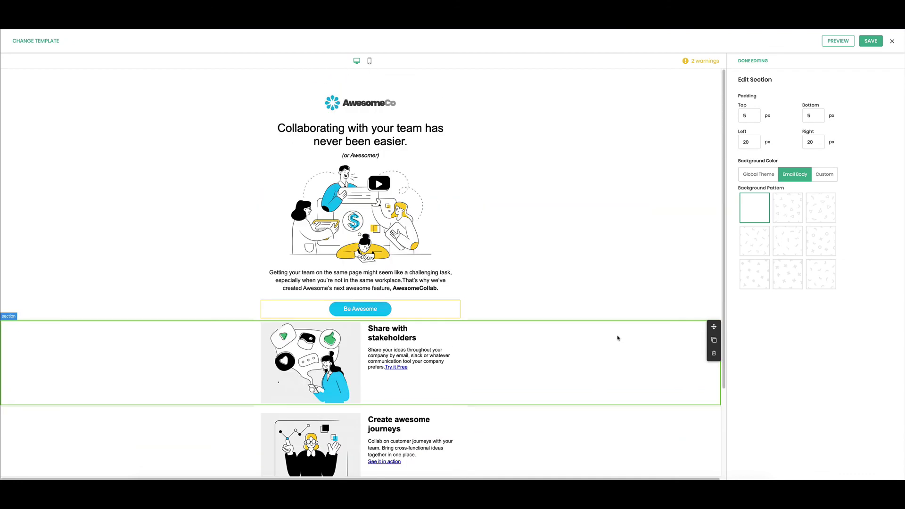